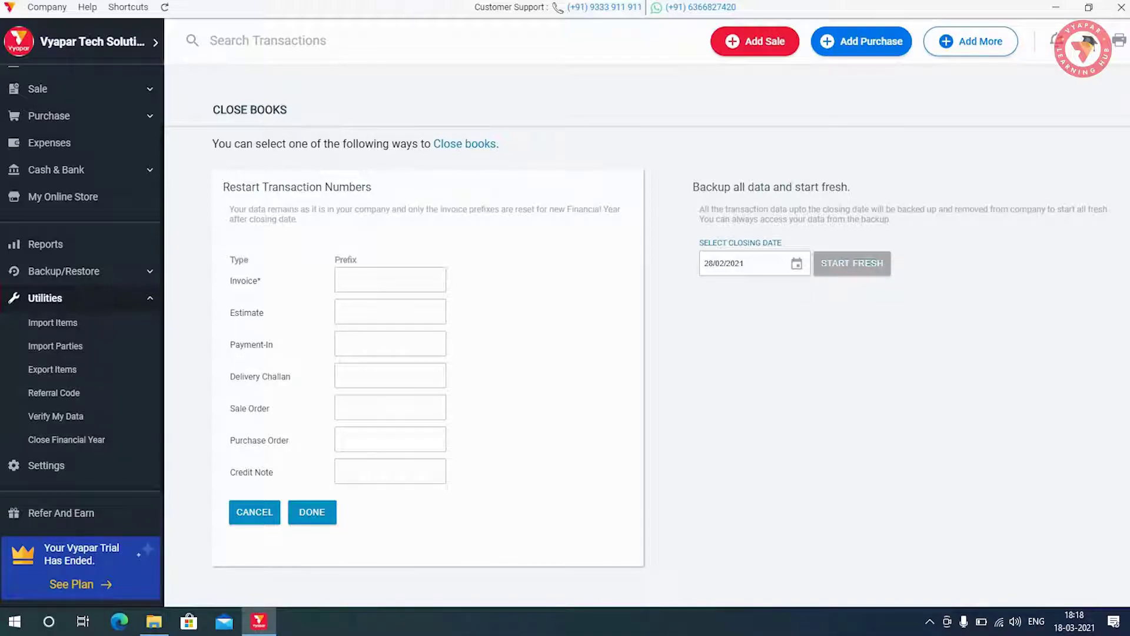
Enter SR/21-21/01 as the Invoice prefix for restarting the transaction numbers.
click(365, 280)
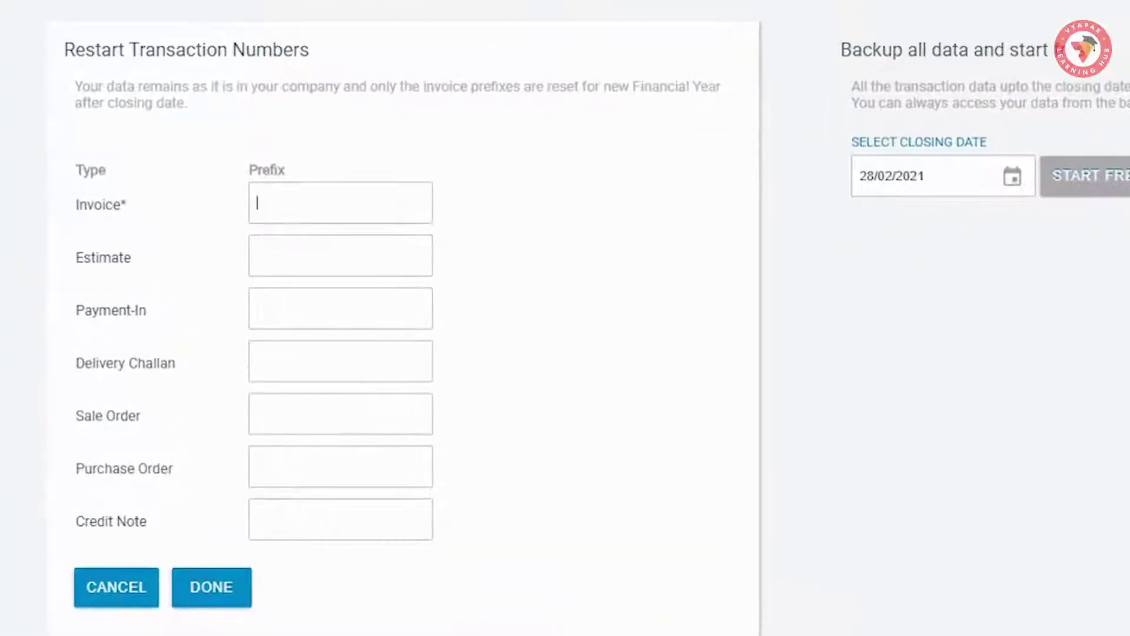
text(SR)
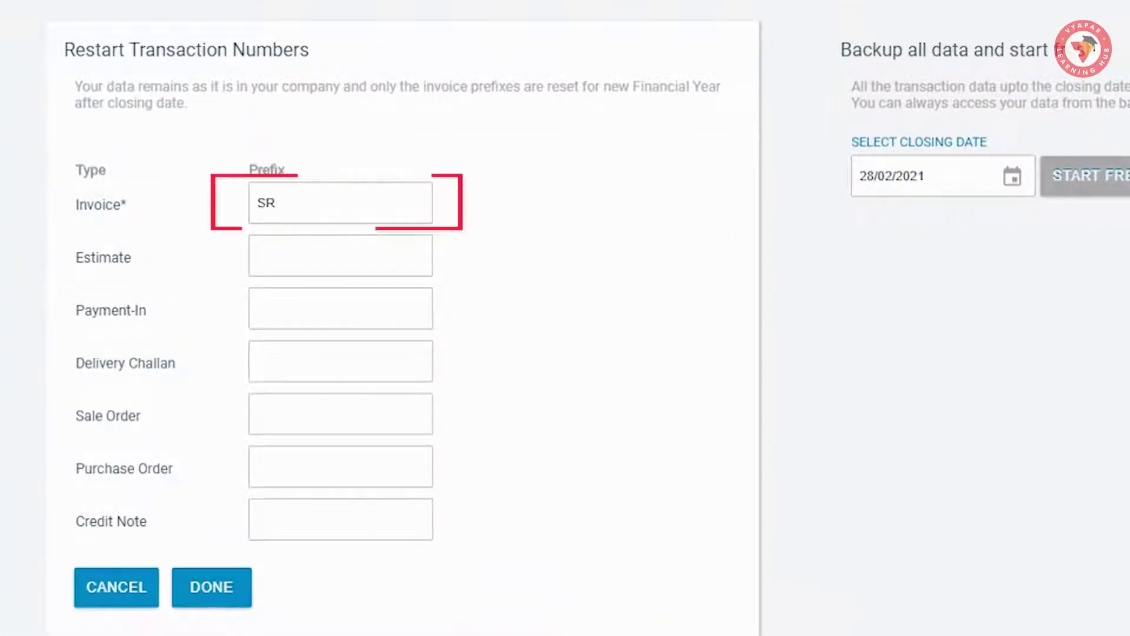
text(/21-21/01)
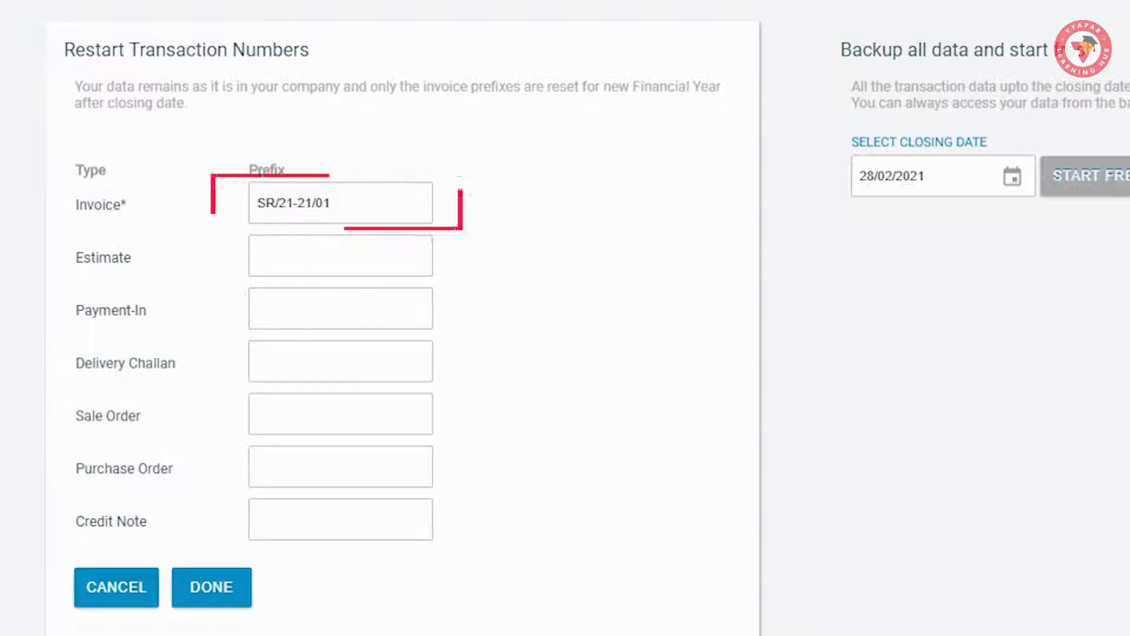
Correct the Invoice prefix to SR/21-22/0.
key(Left)
key(Left)
key(Left)
key(BackSpace)
text(2)
key(Right)
key(Right)
key(Right)
key(BackSpace)
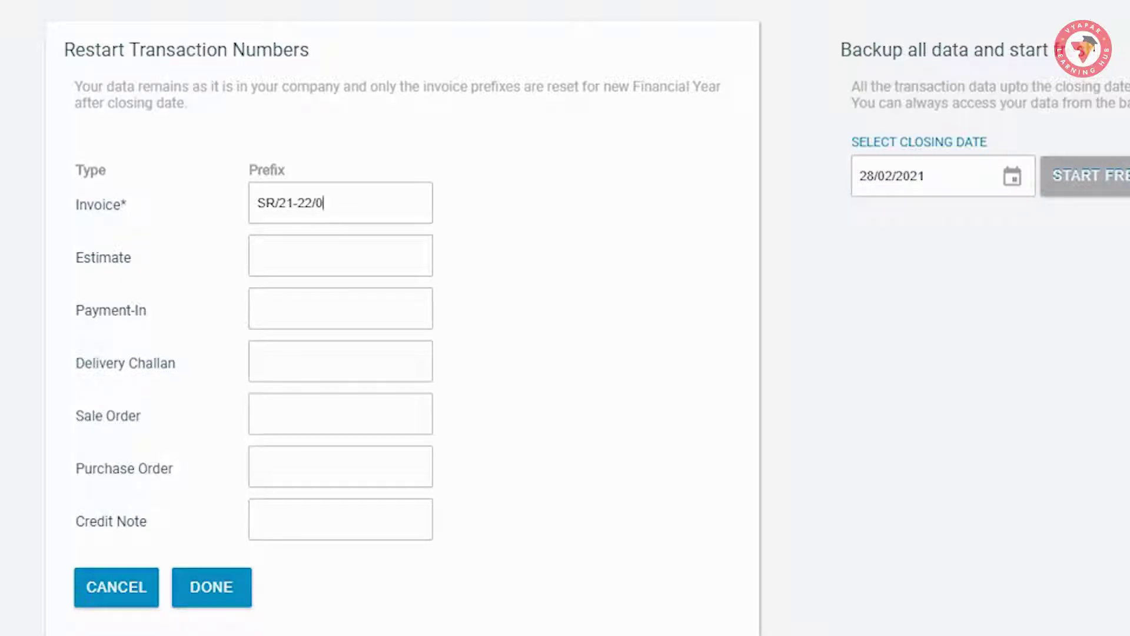
key(ctrl+a)
key(Right)
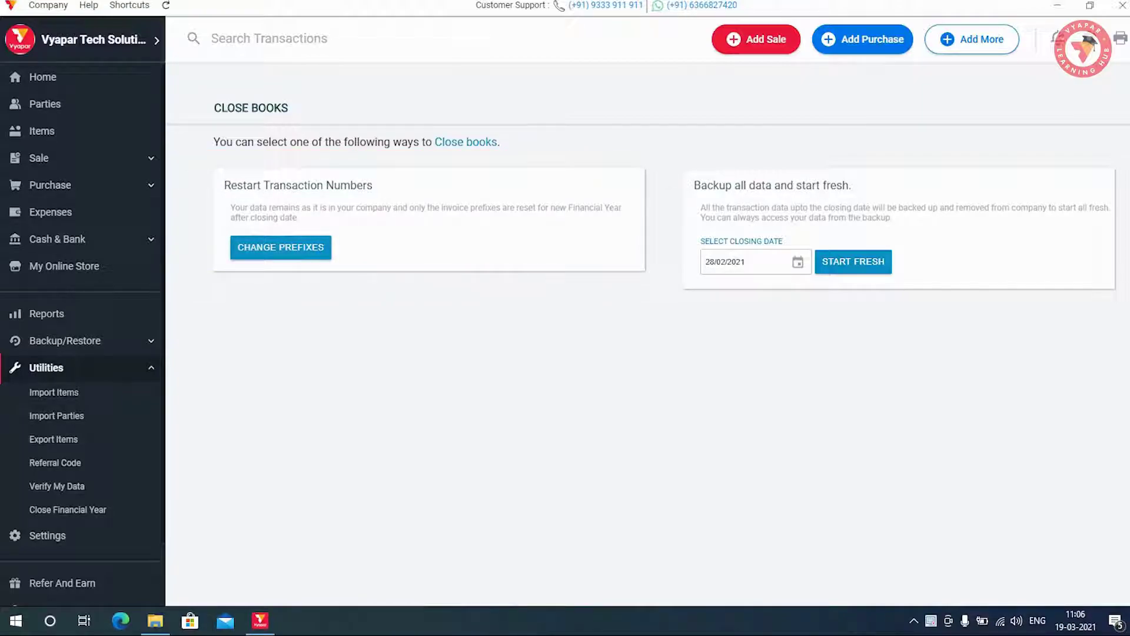
Go to the home dashboard, view the sale invoices list and open a new sale invoice form.
click(75, 77)
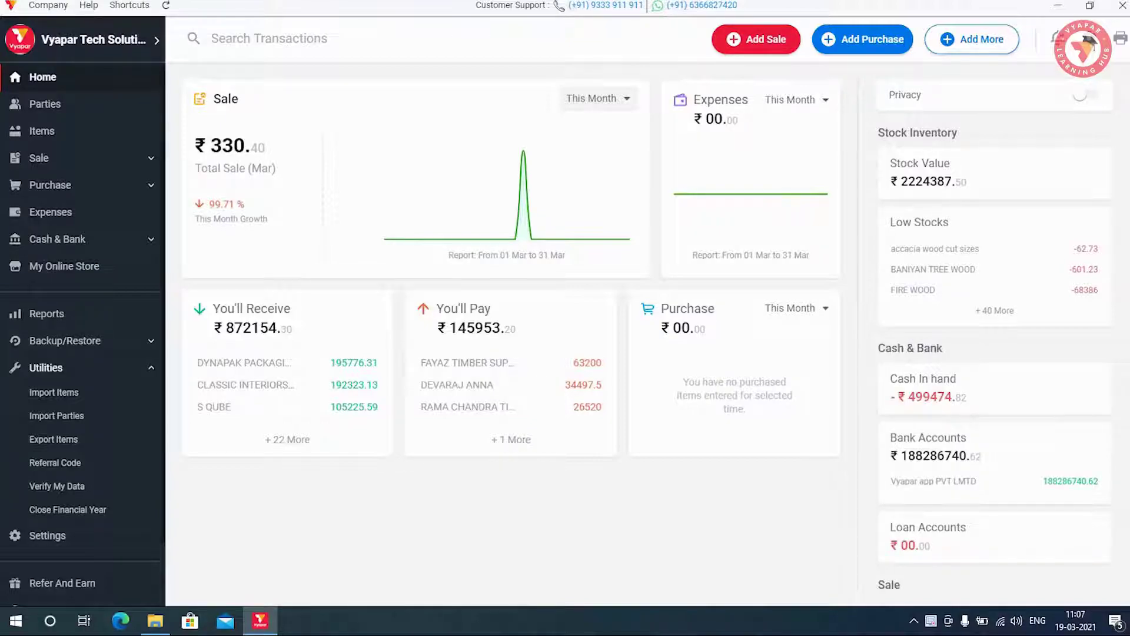
click(71, 157)
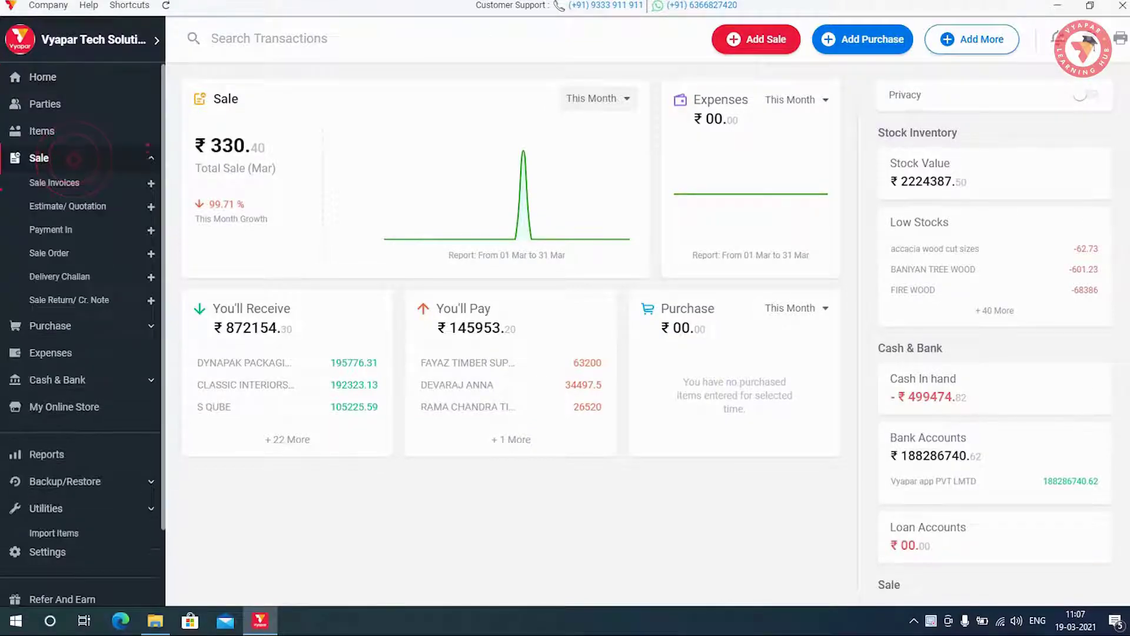
click(54, 183)
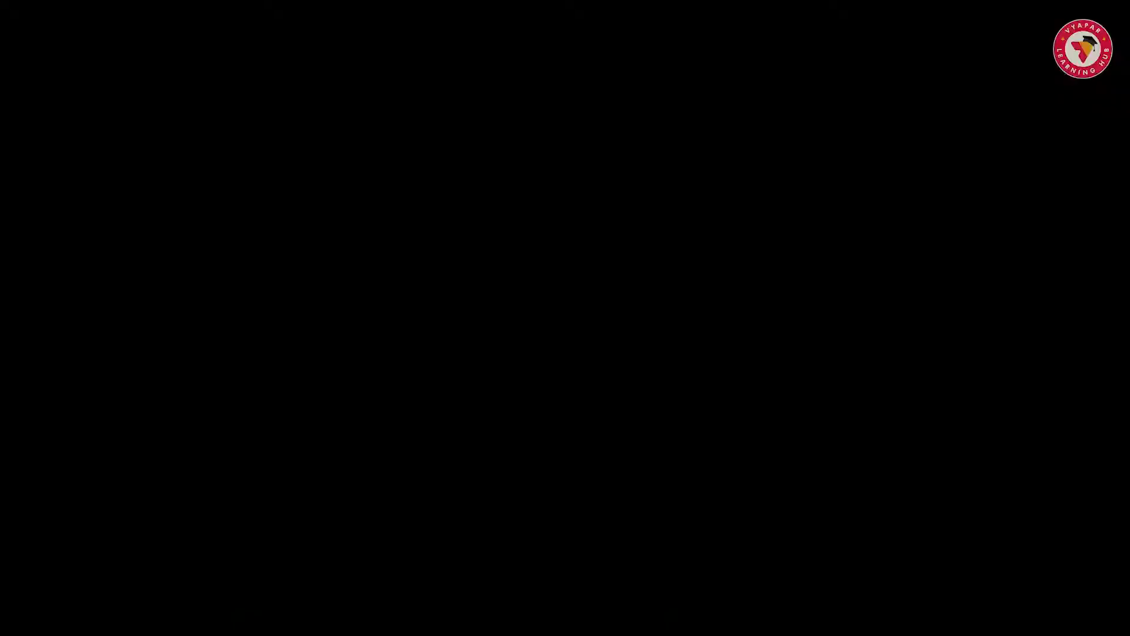
click(756, 39)
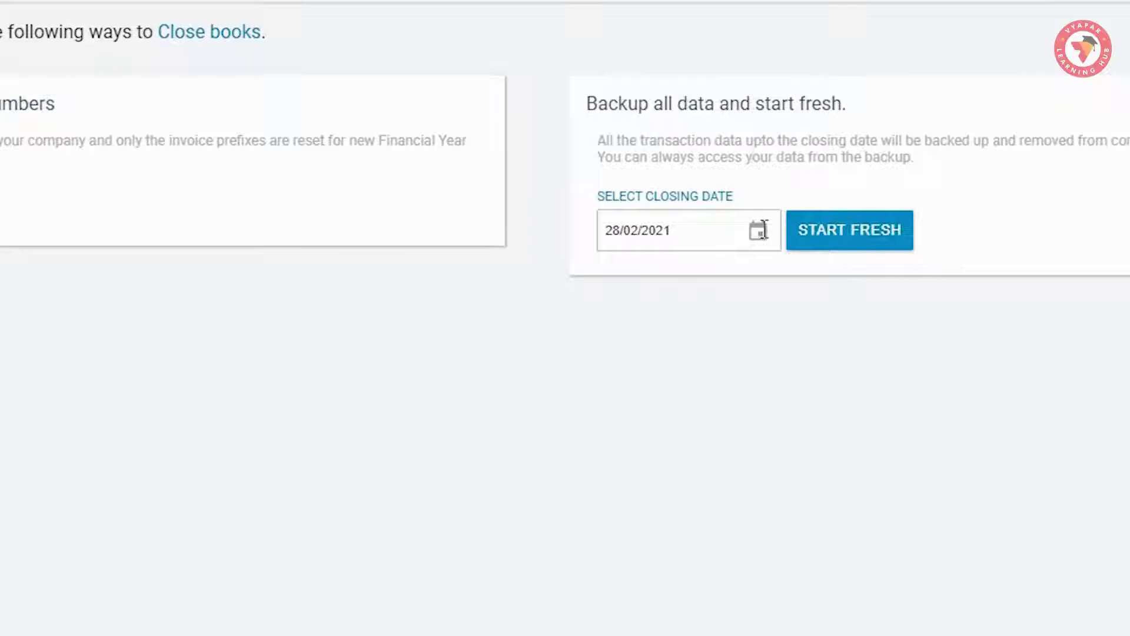
Set the closing date for backing up all data and starting fresh to 31/03/2021.
click(763, 230)
click(888, 282)
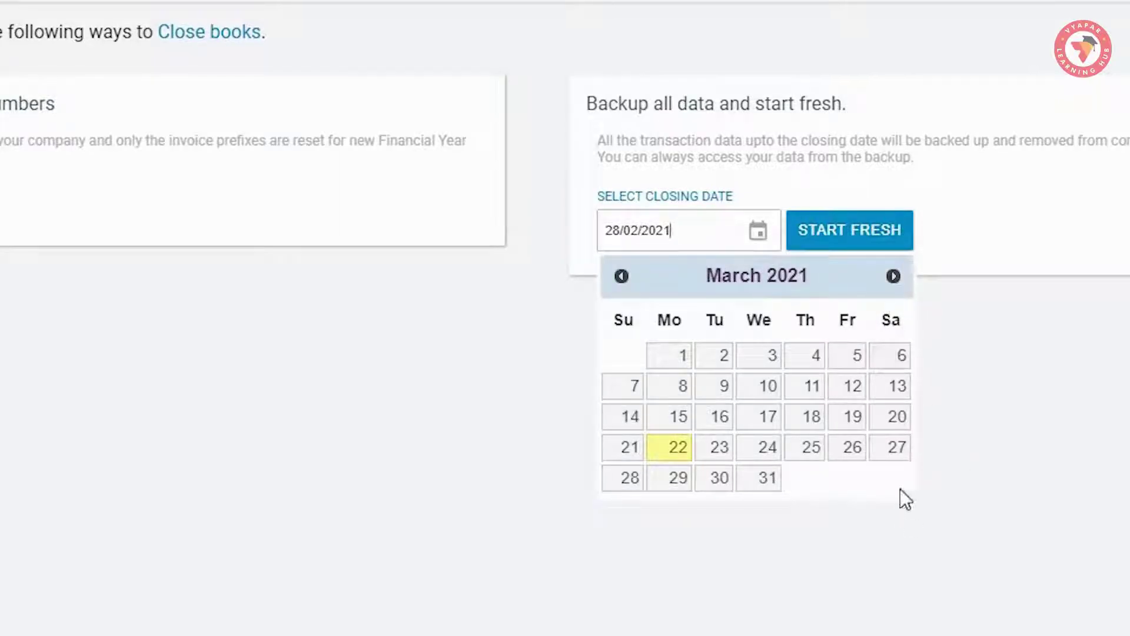
click(755, 478)
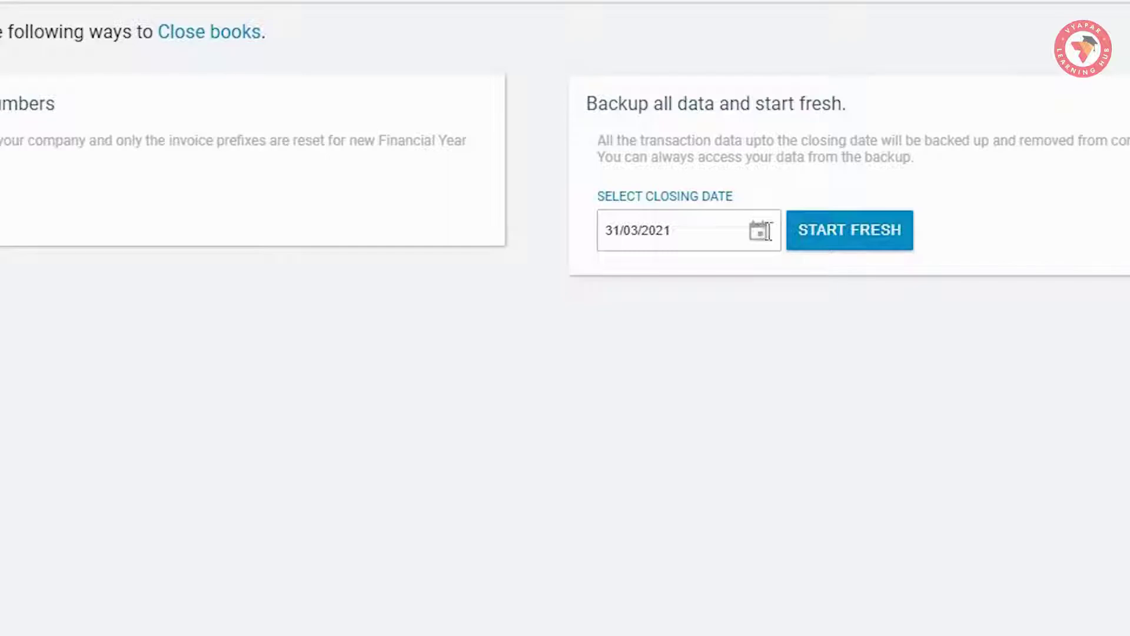
Close the books by starting fresh, saving the database backup in the Documents folder under the suggested name.
click(876, 252)
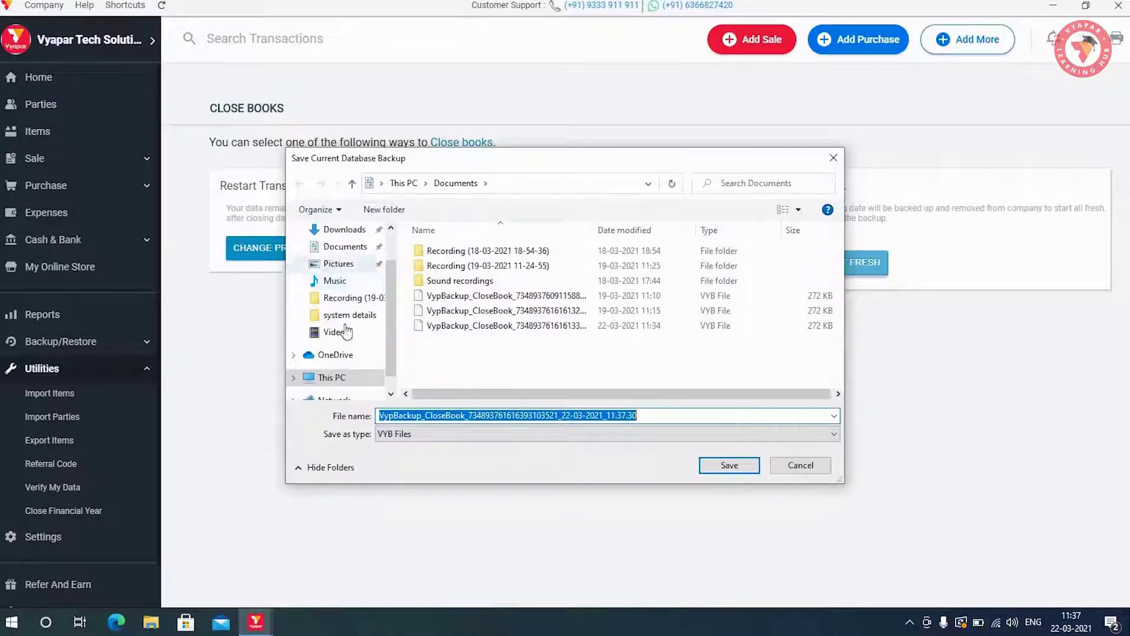
click(341, 246)
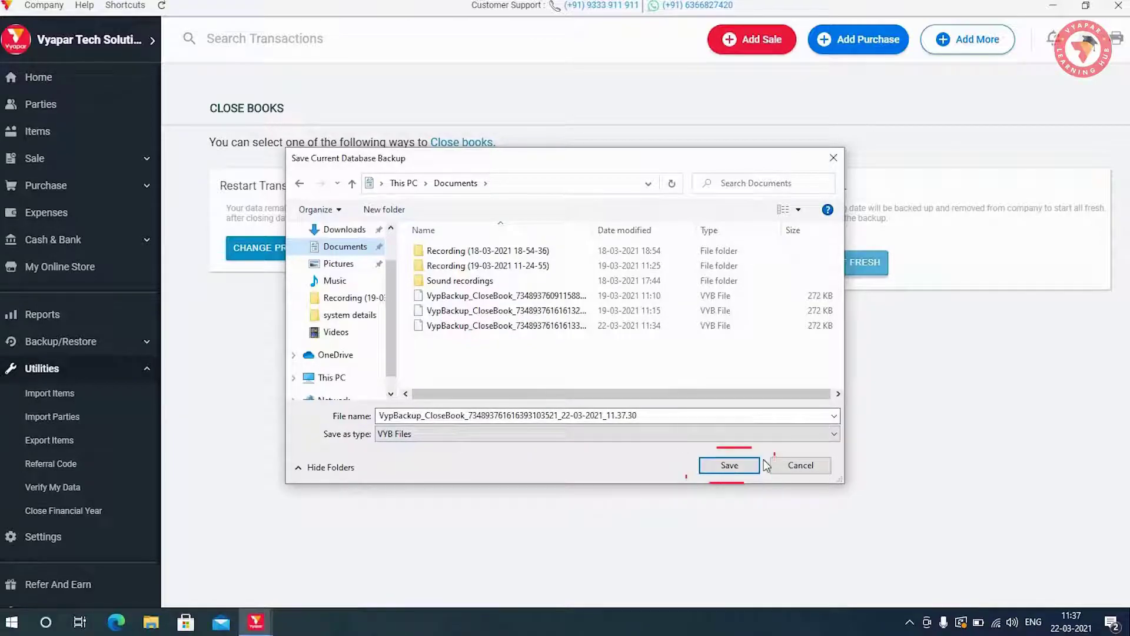
click(734, 464)
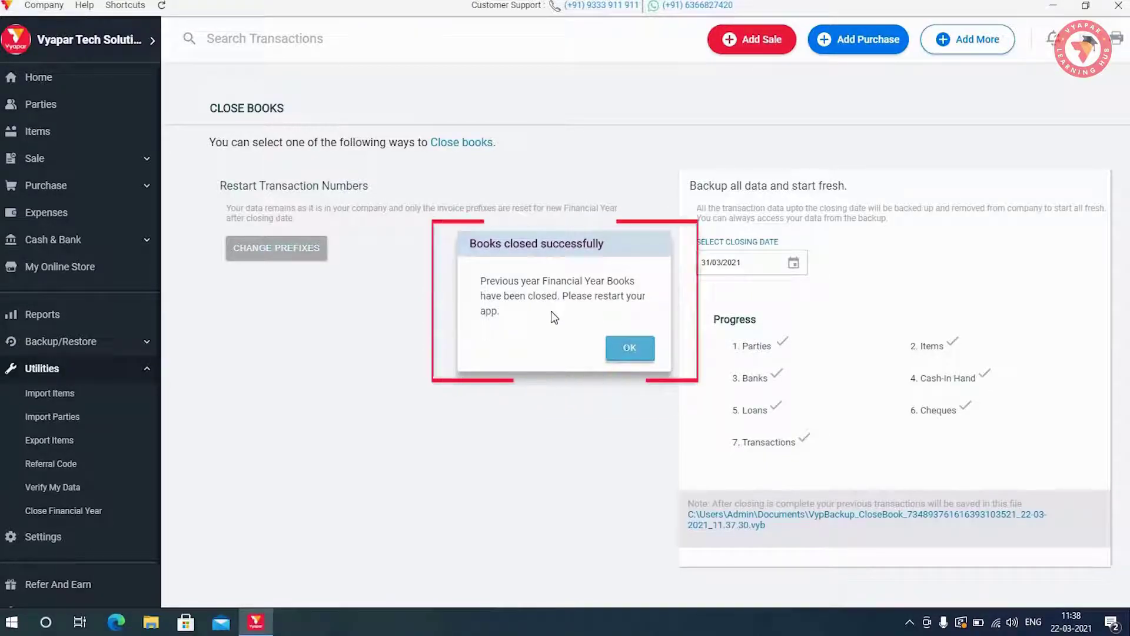
click(644, 357)
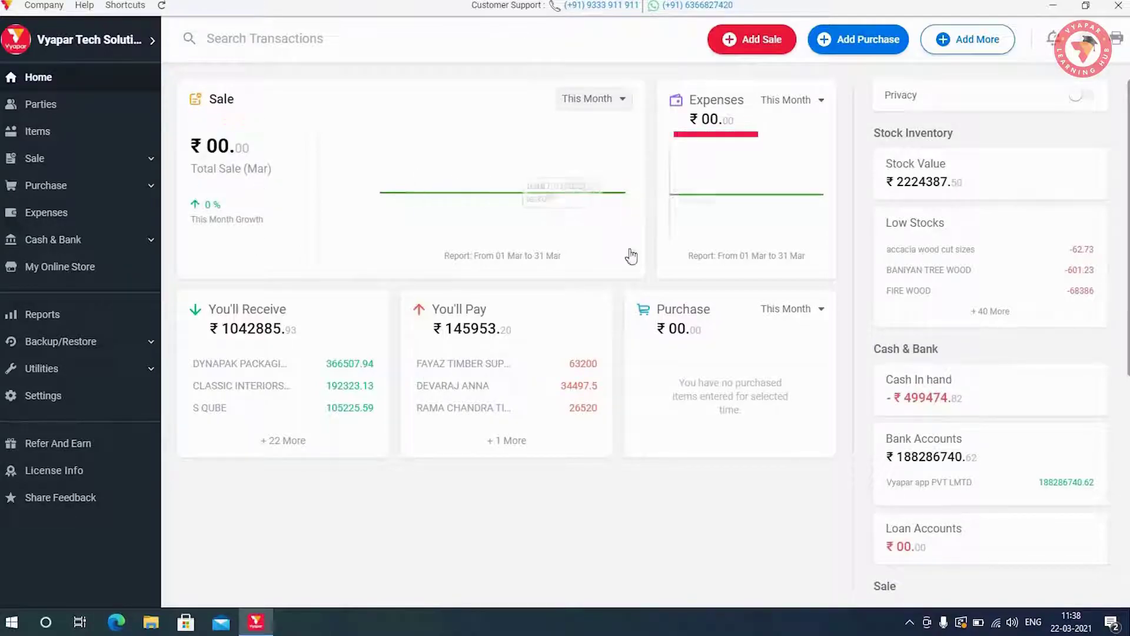
Check the parties, items and sale invoices lists of the freshly started company.
click(47, 109)
click(39, 133)
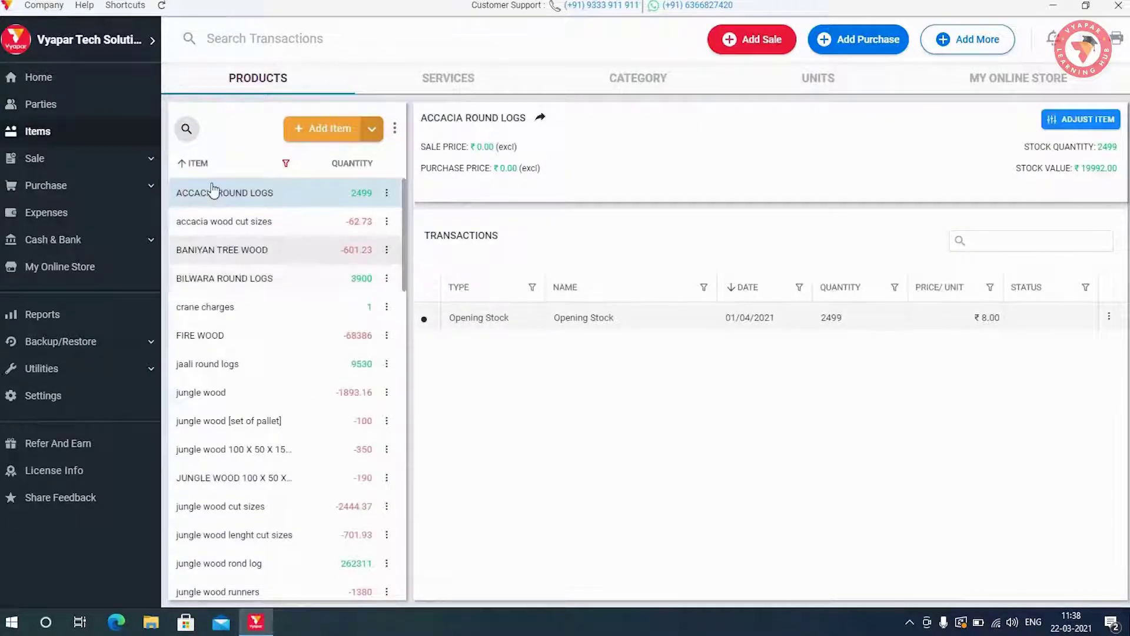
click(43, 160)
click(45, 182)
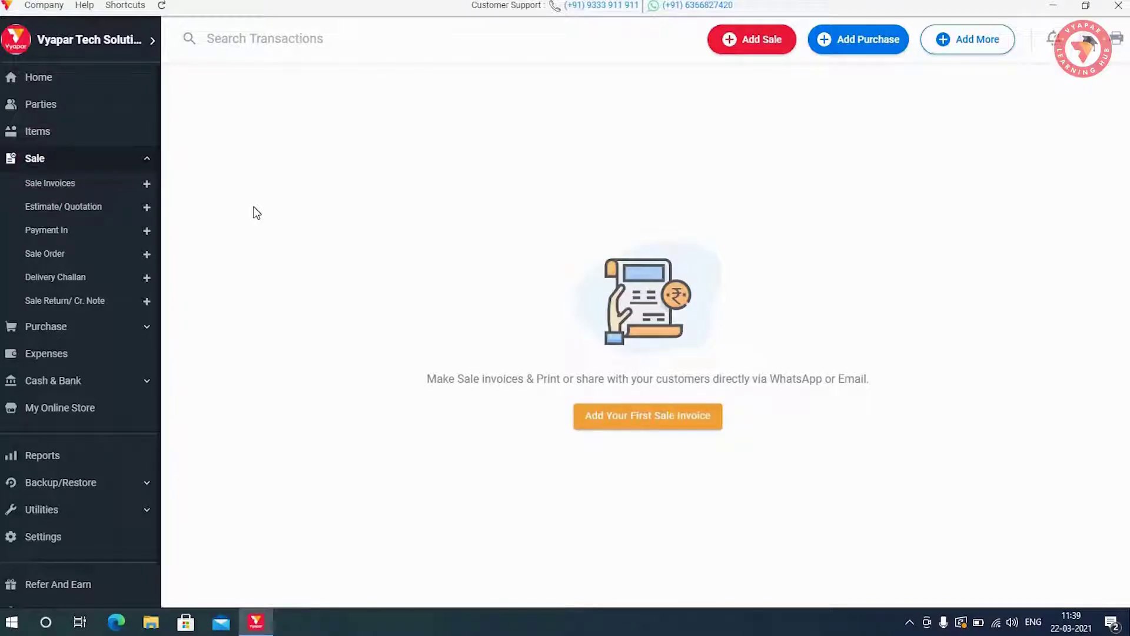
Open a blank sale invoice to check its invoice number, discard it and return to the home dashboard.
click(741, 40)
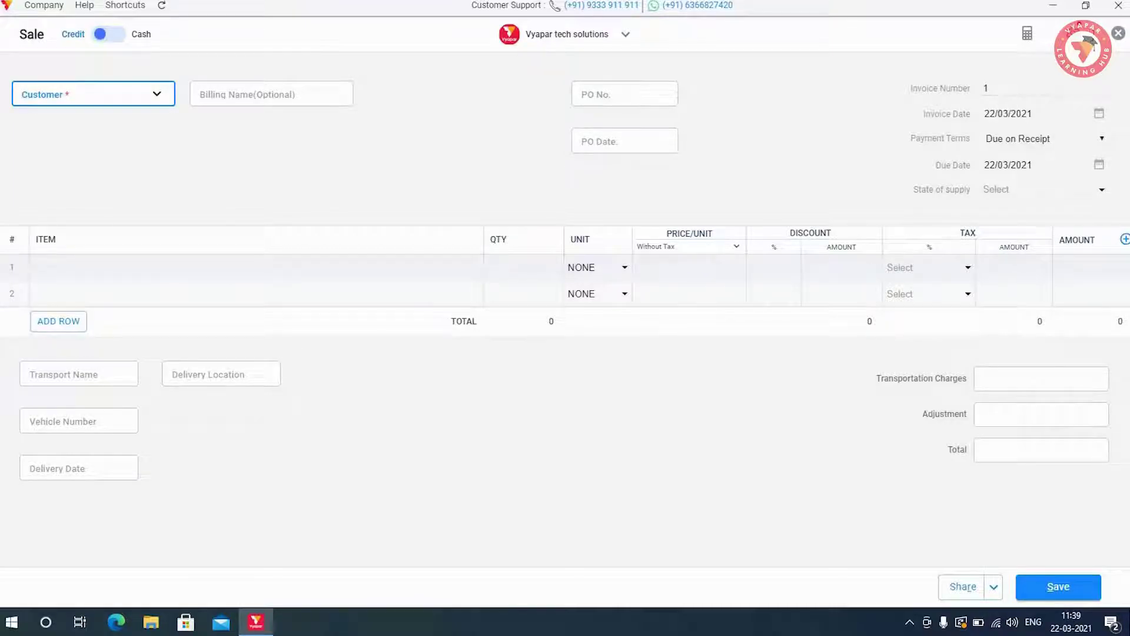
key(Escape)
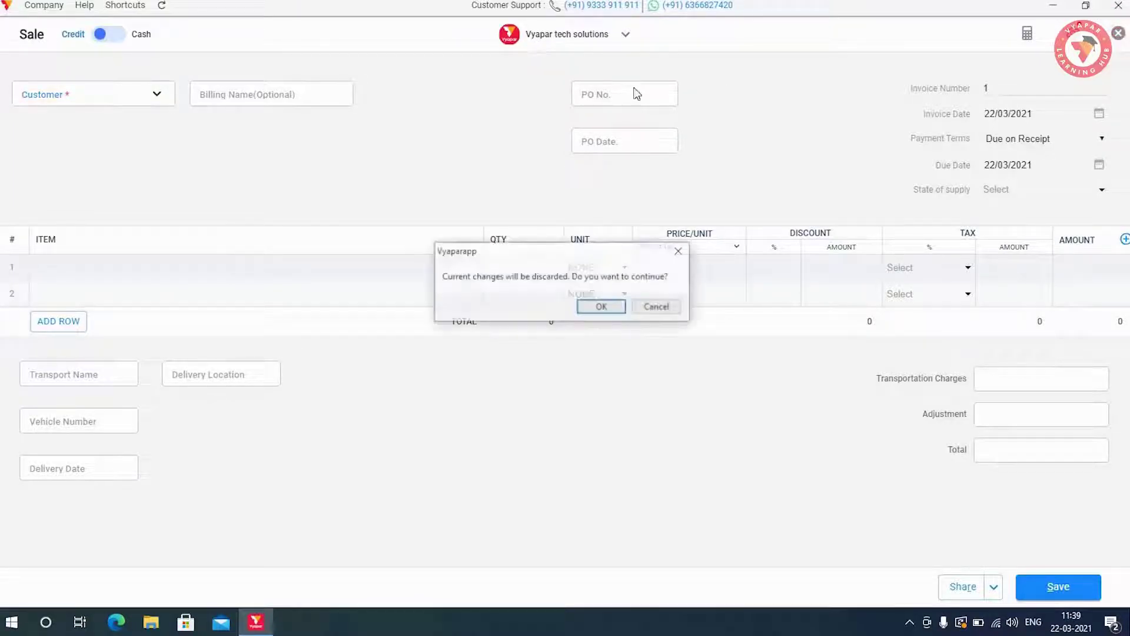
click(596, 308)
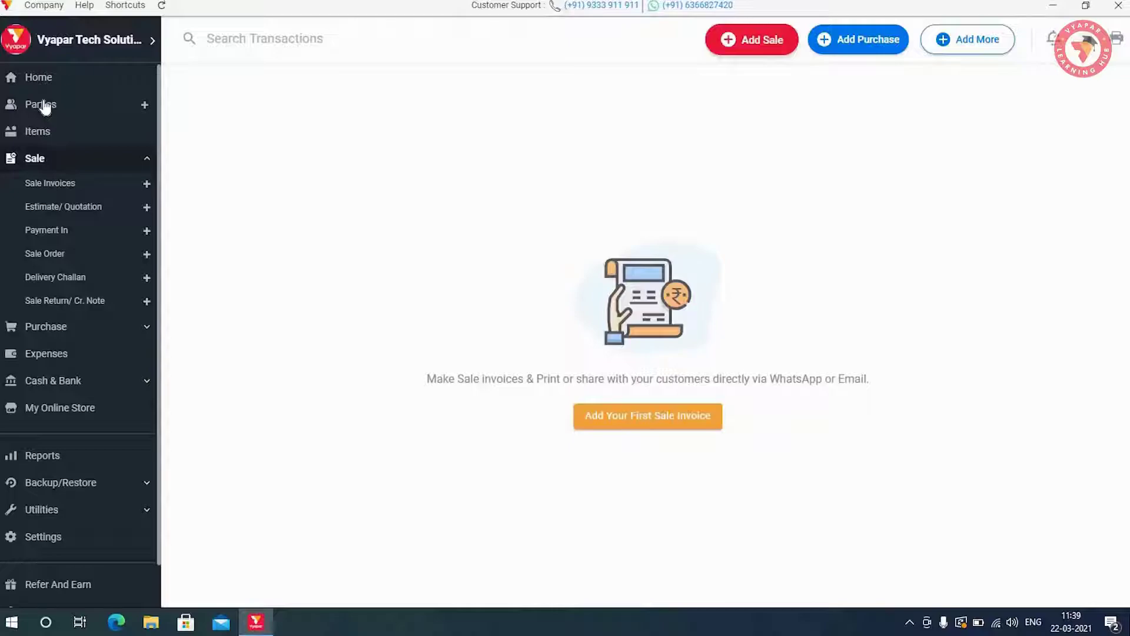
click(68, 77)
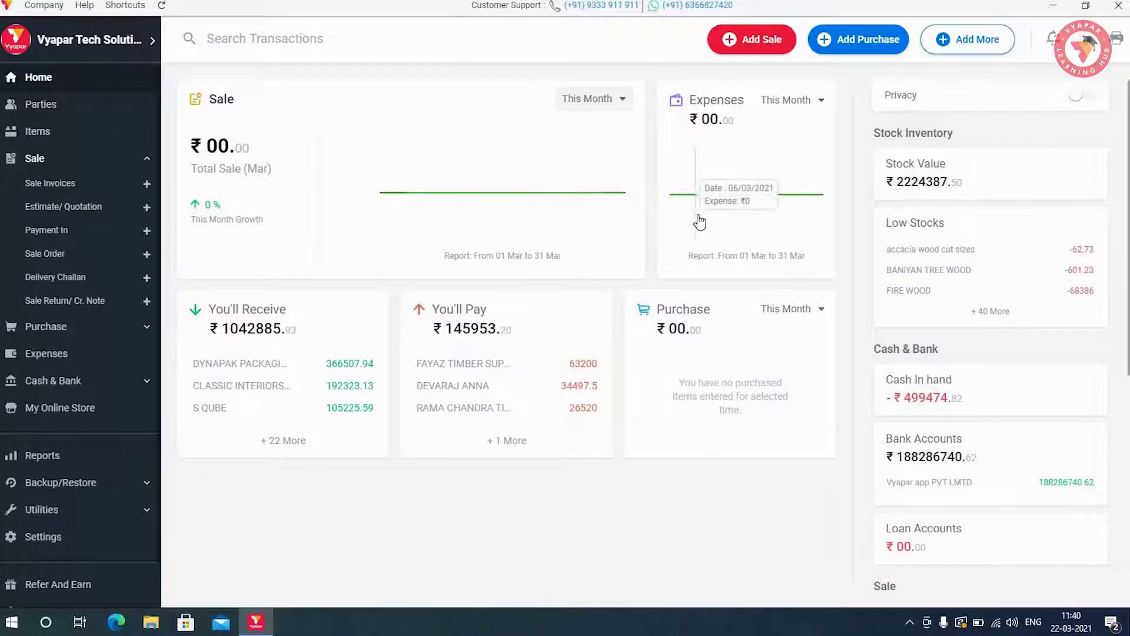
Restore the close-book backup dated 22-03-2021 11.37.30 from the Documents folder and view its sale invoices.
click(101, 486)
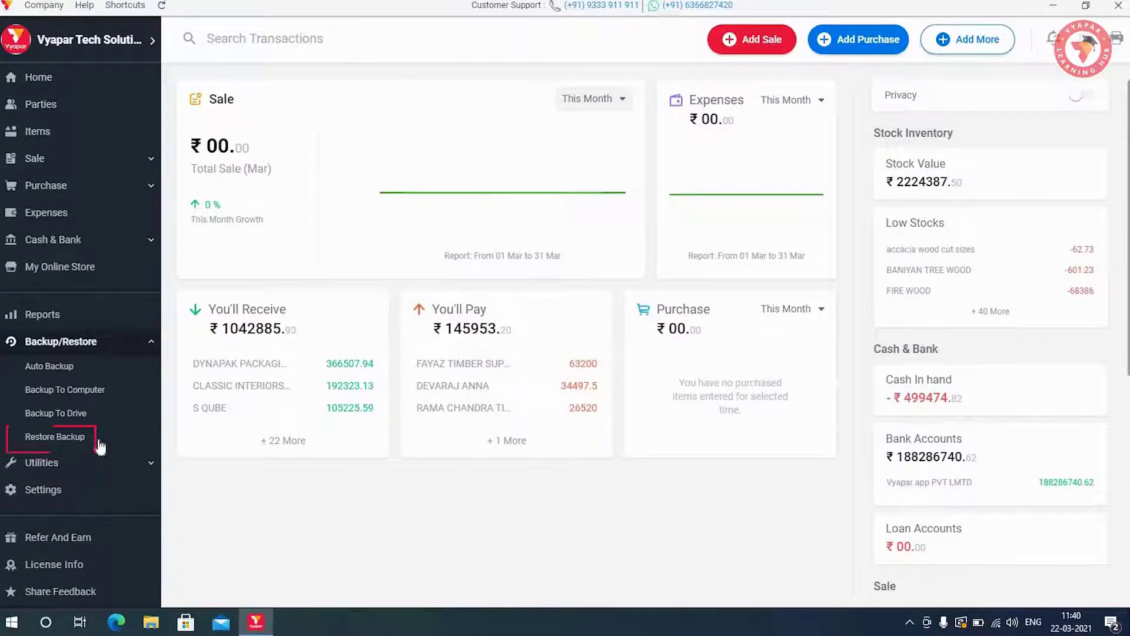
click(98, 439)
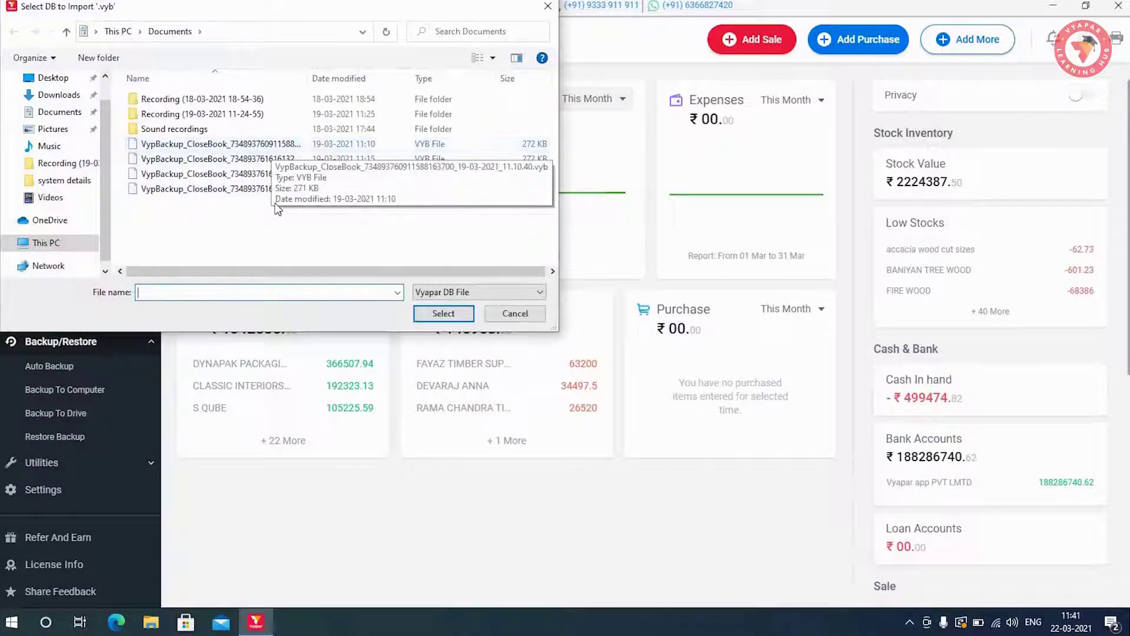
click(52, 115)
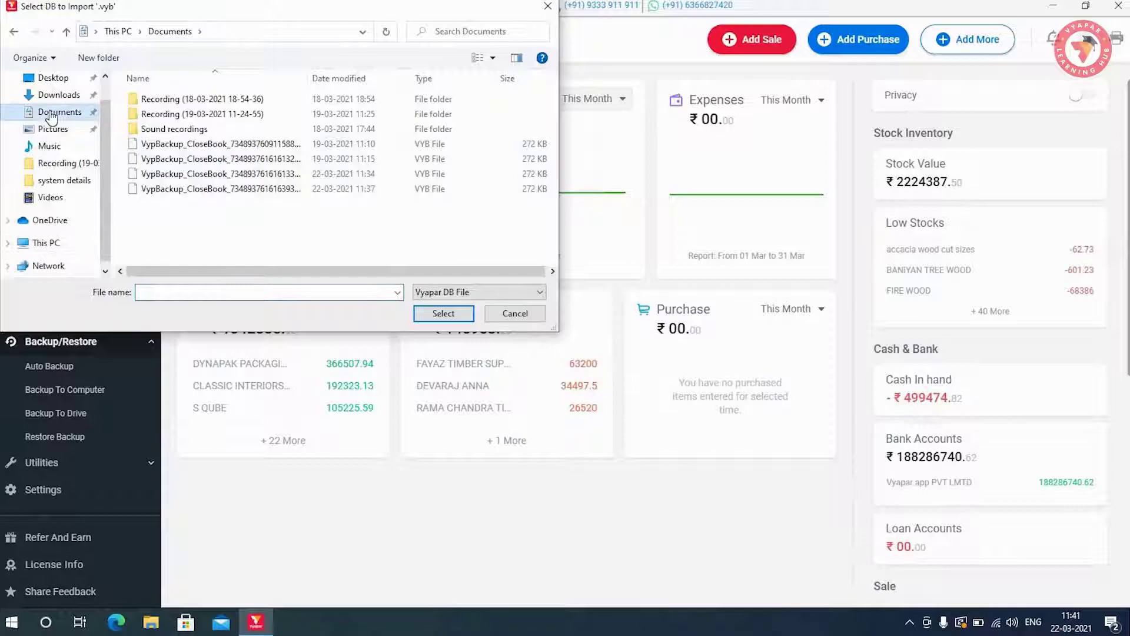
click(227, 190)
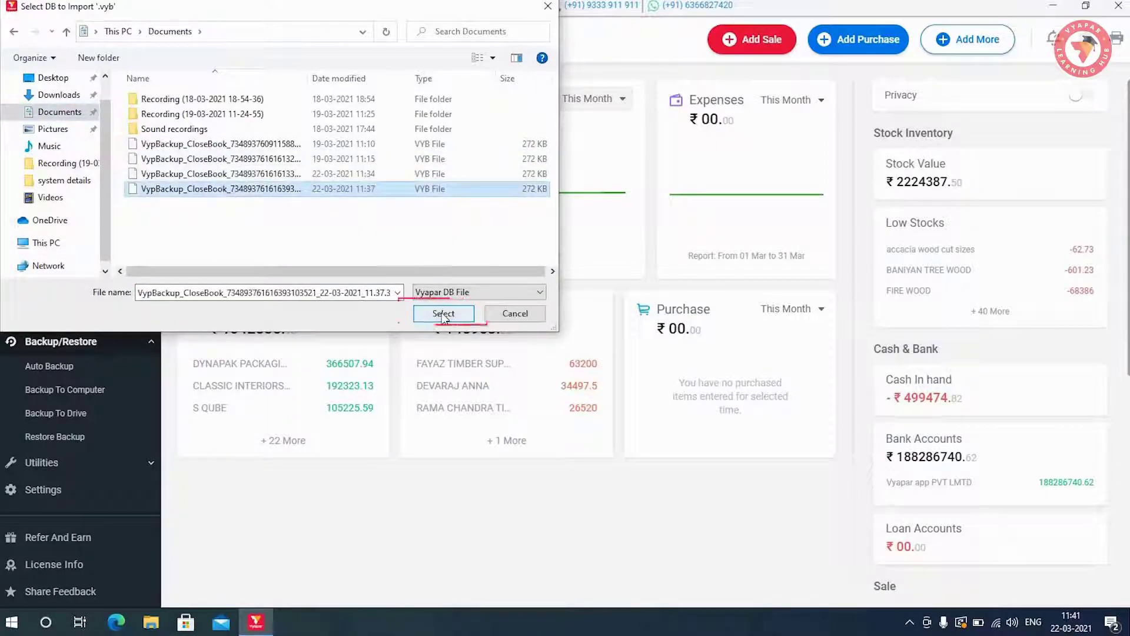
click(444, 314)
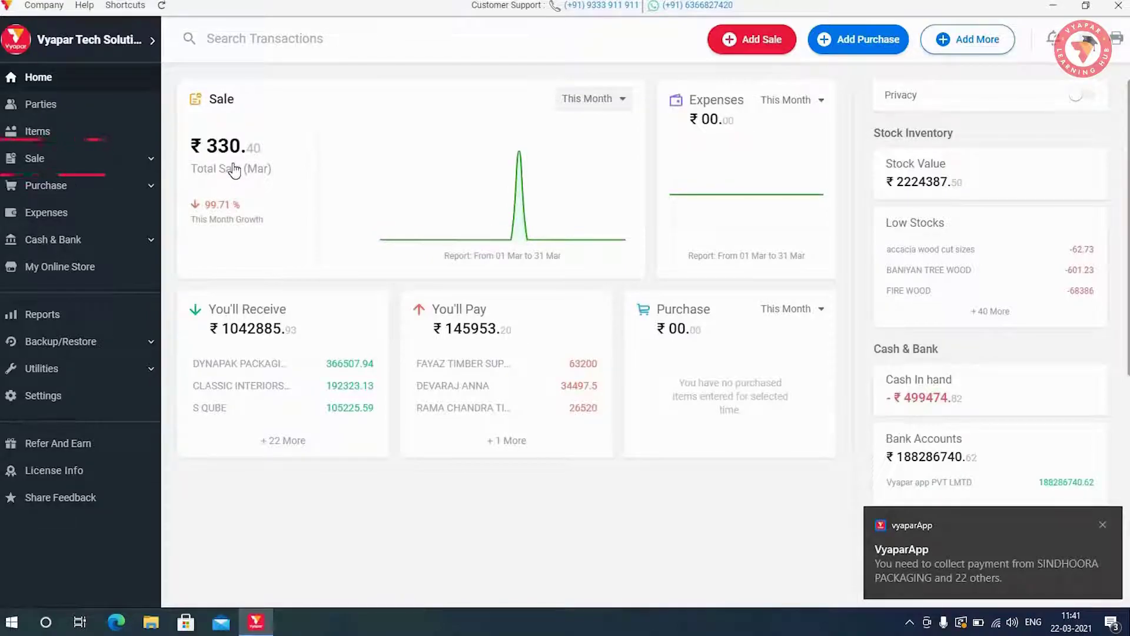
click(69, 161)
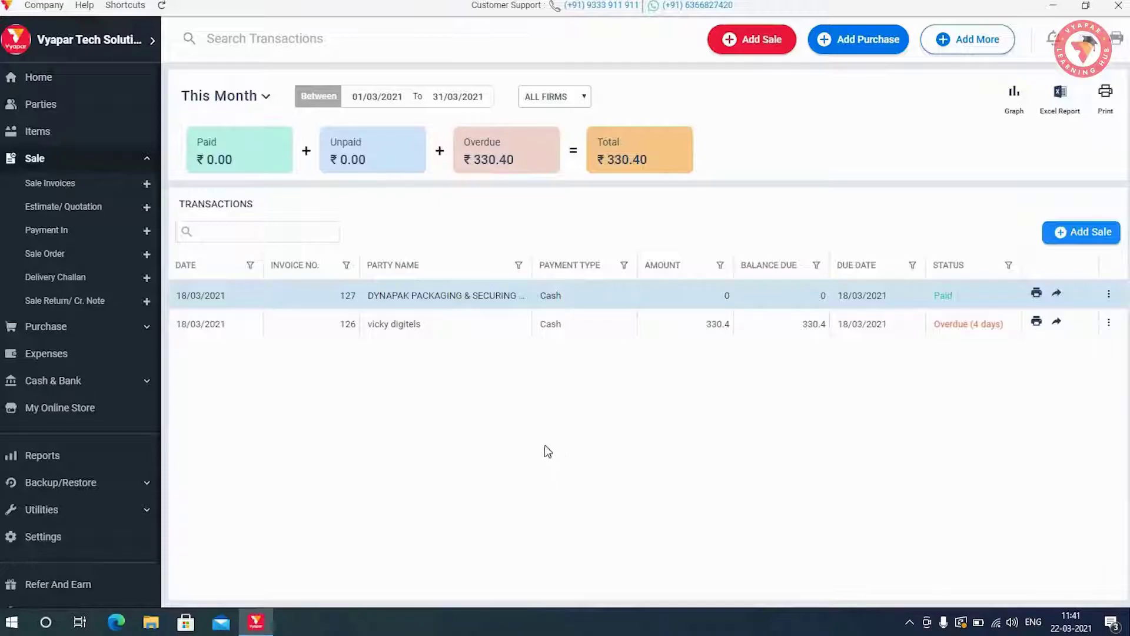
Switch to the company "Vyapar tech (Year 20220-2021)" in the company list.
click(57, 11)
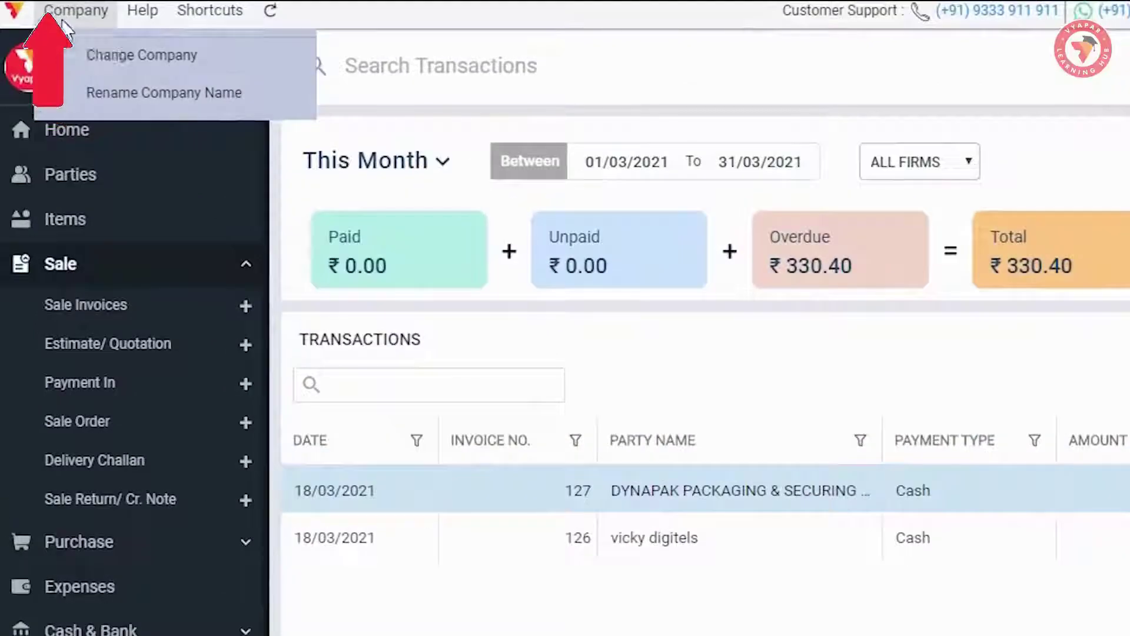
click(167, 60)
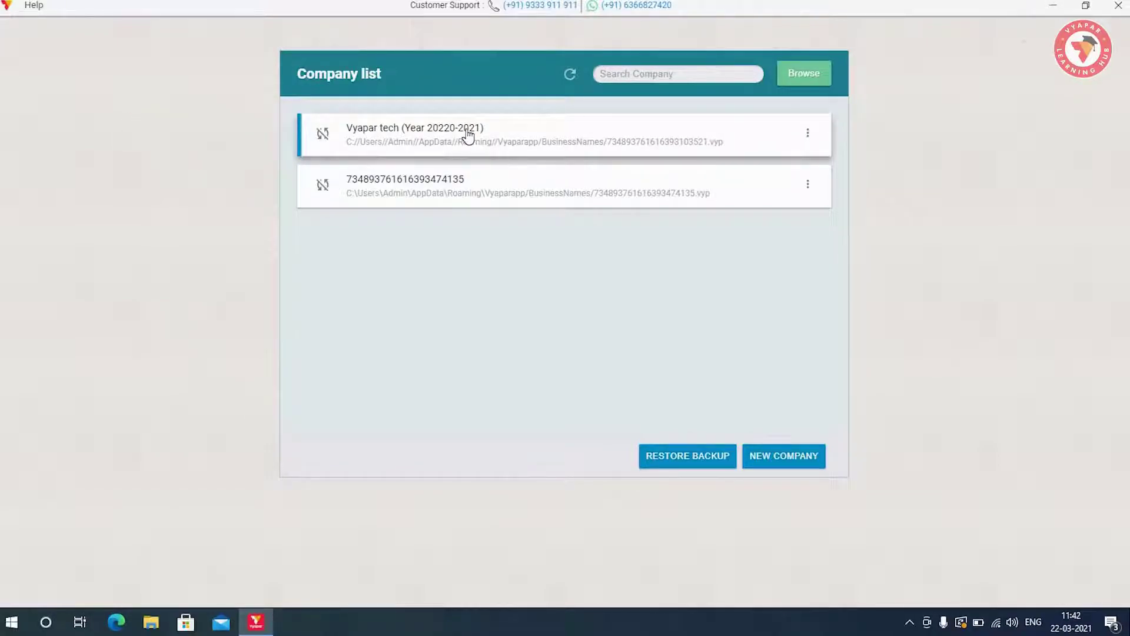
click(446, 137)
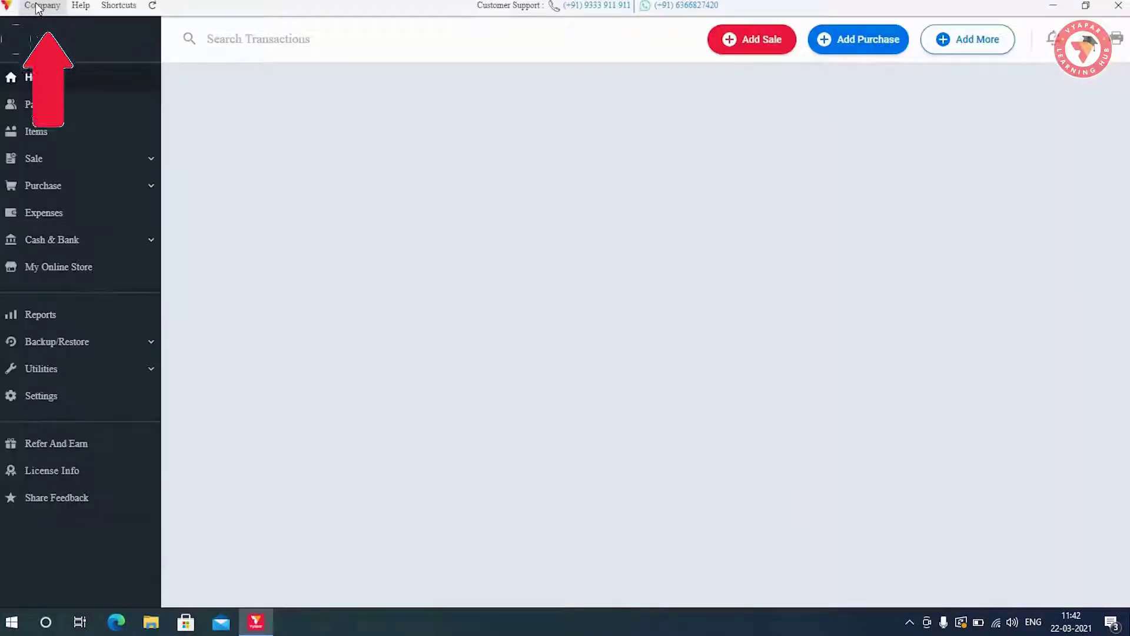
Rename the open company's display name to "Vyapar tech (Year 2021-2022)" and save it.
click(37, 5)
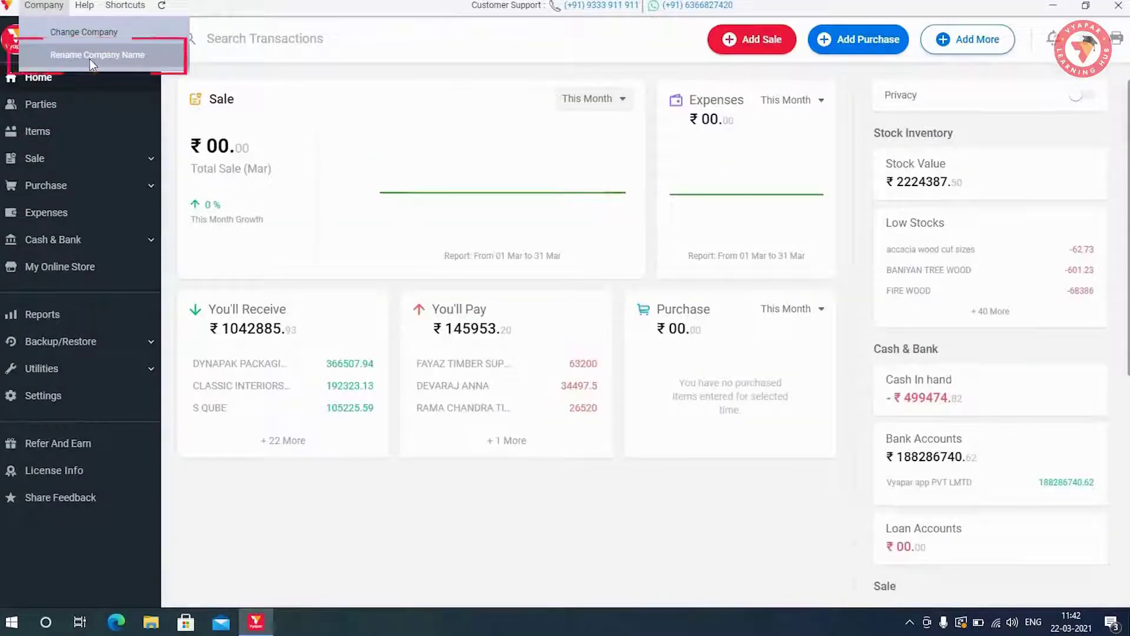
click(90, 59)
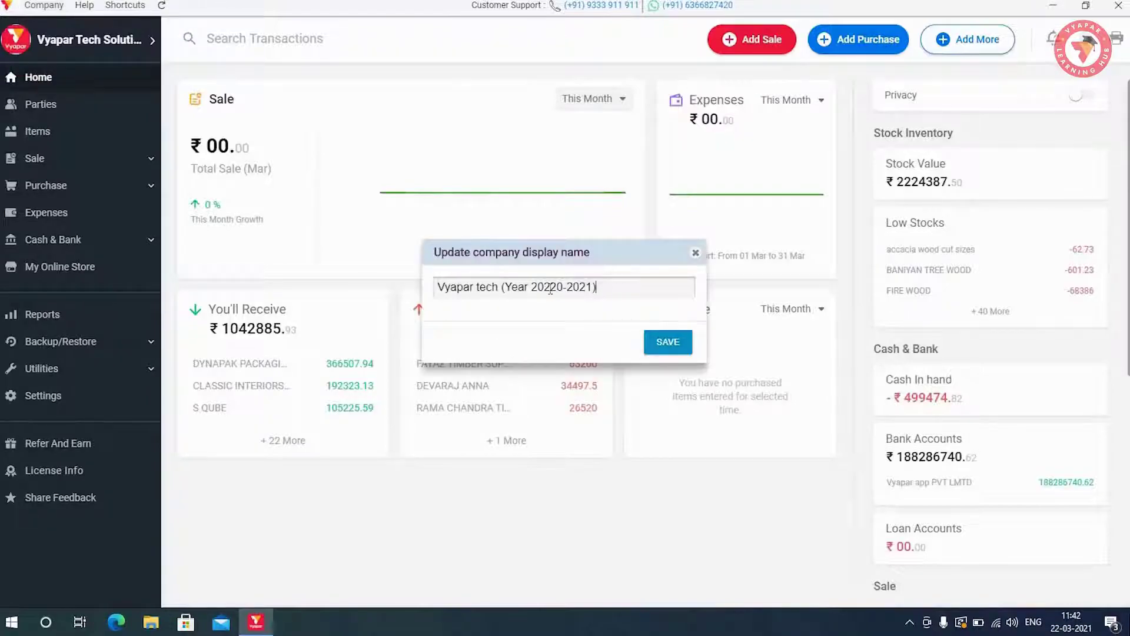
click(550, 288)
key(BackSpace)
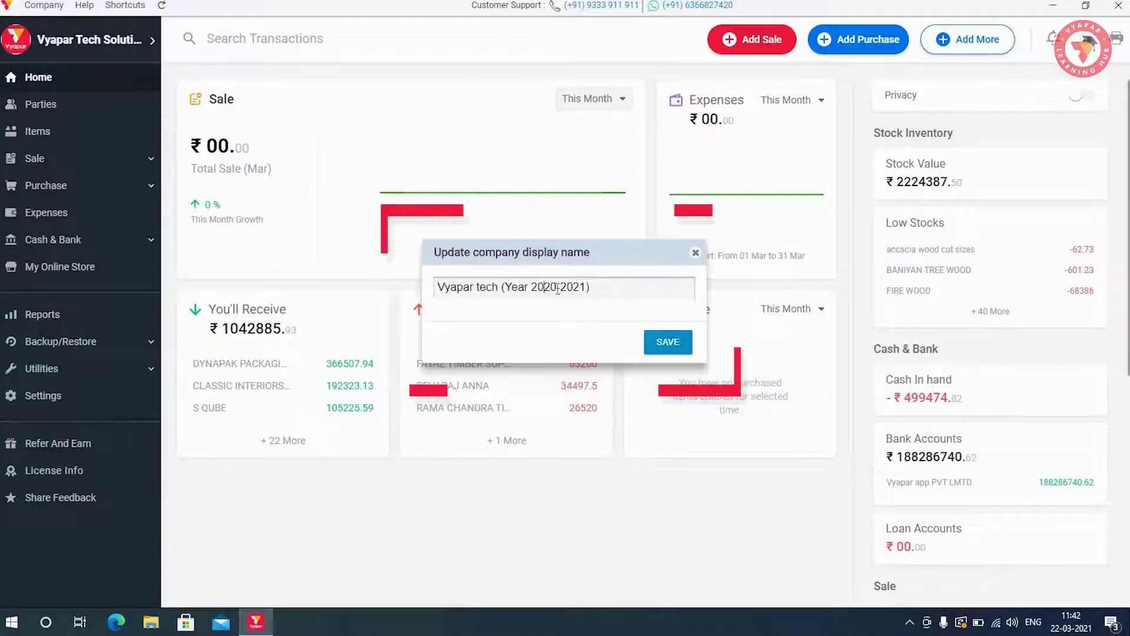
click(558, 288)
key(BackSpace)
text(1)
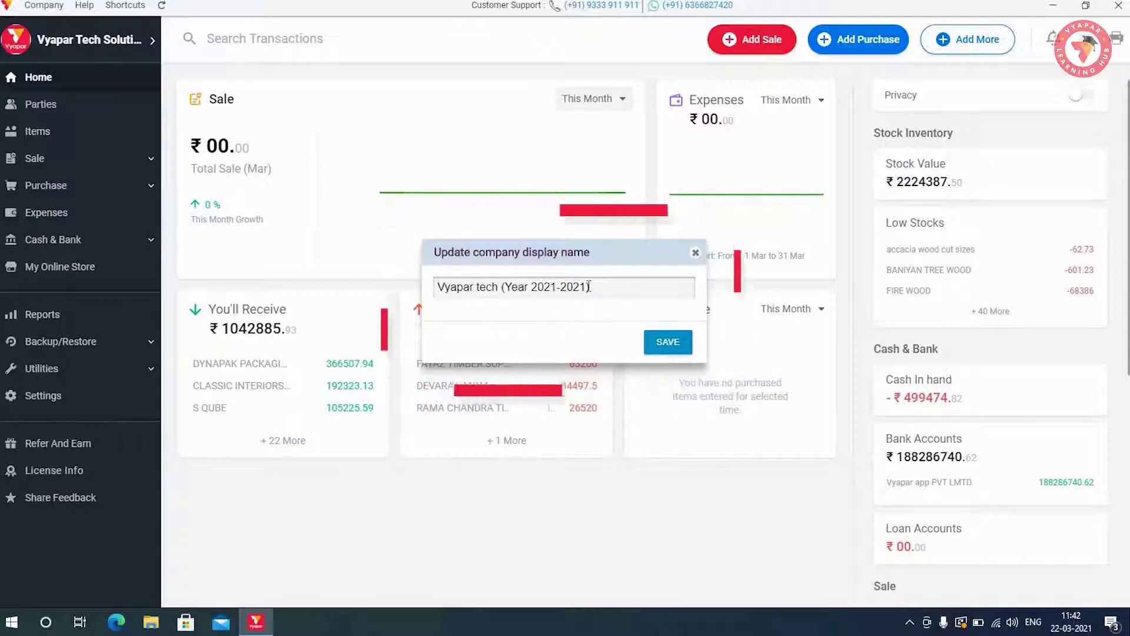
click(585, 288)
key(BackSpace)
text(2)
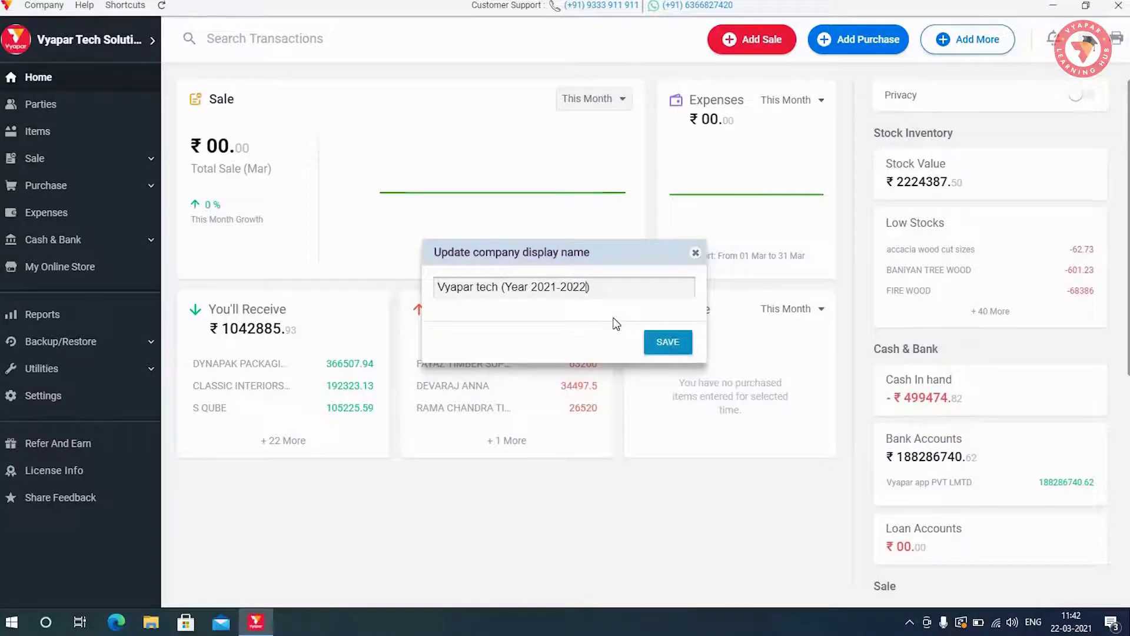
click(672, 346)
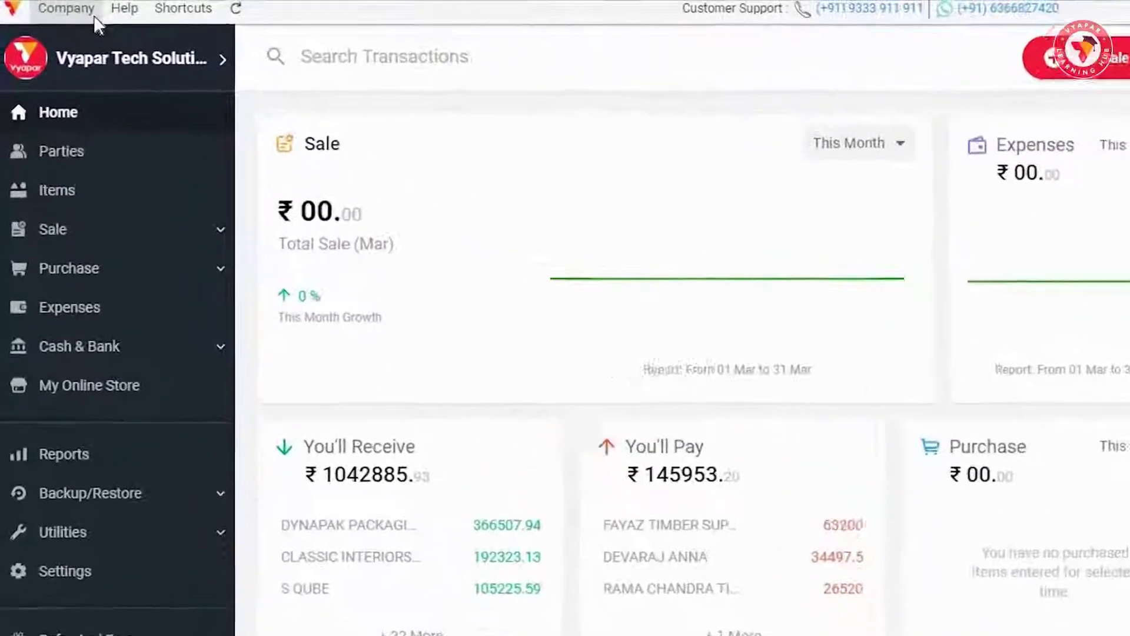
Switch to the restored backup company, listed under a purely numeric name, in the company list.
click(61, 8)
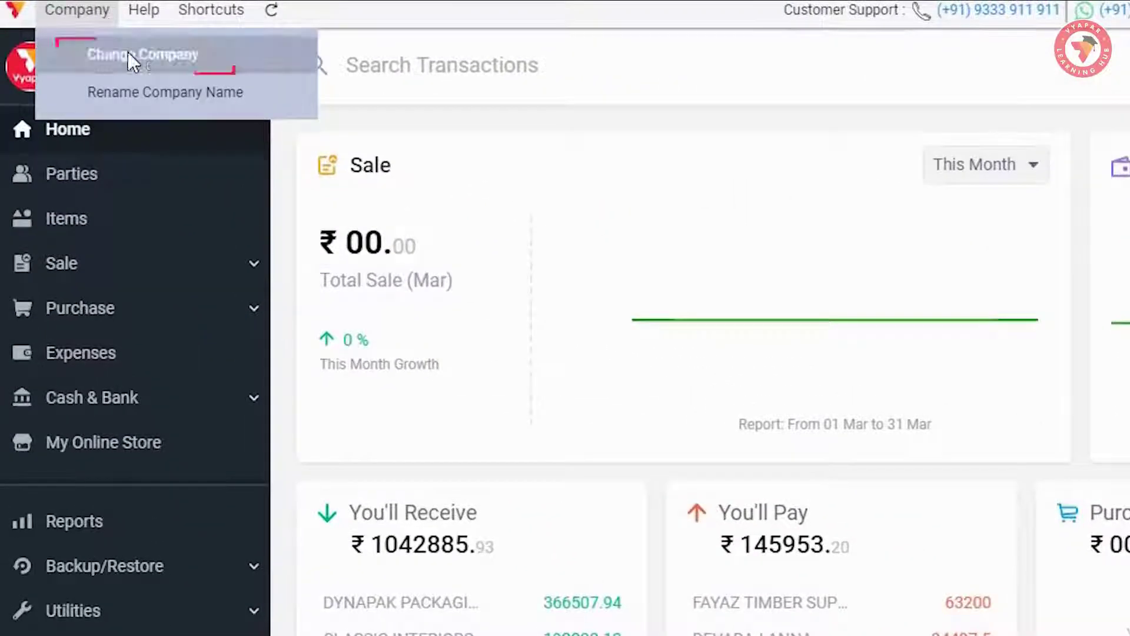
click(129, 53)
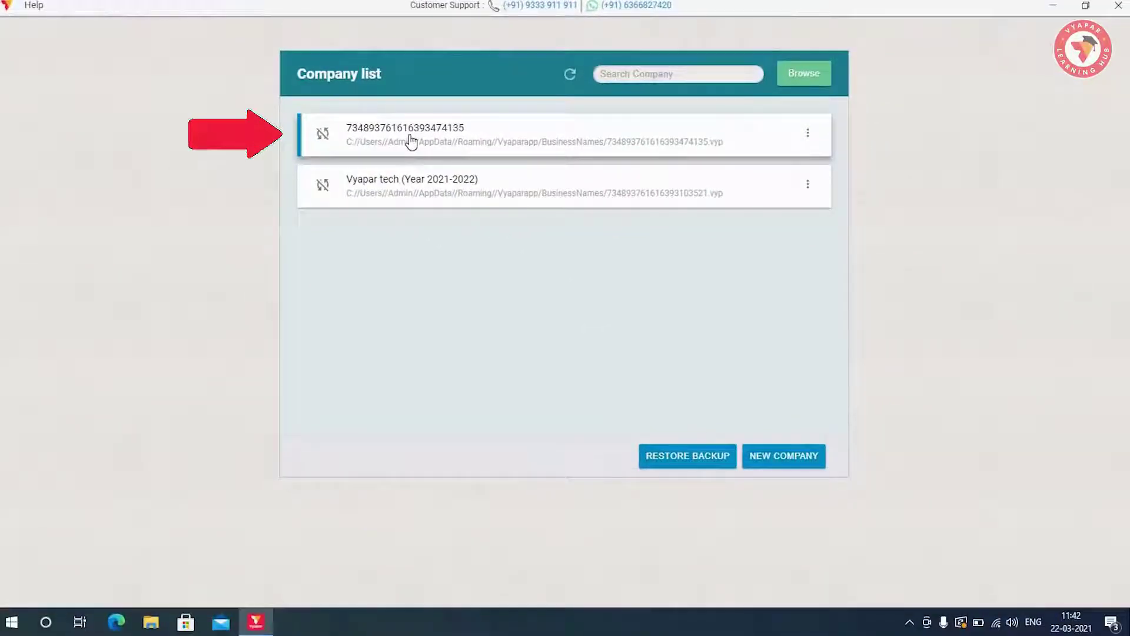
click(411, 142)
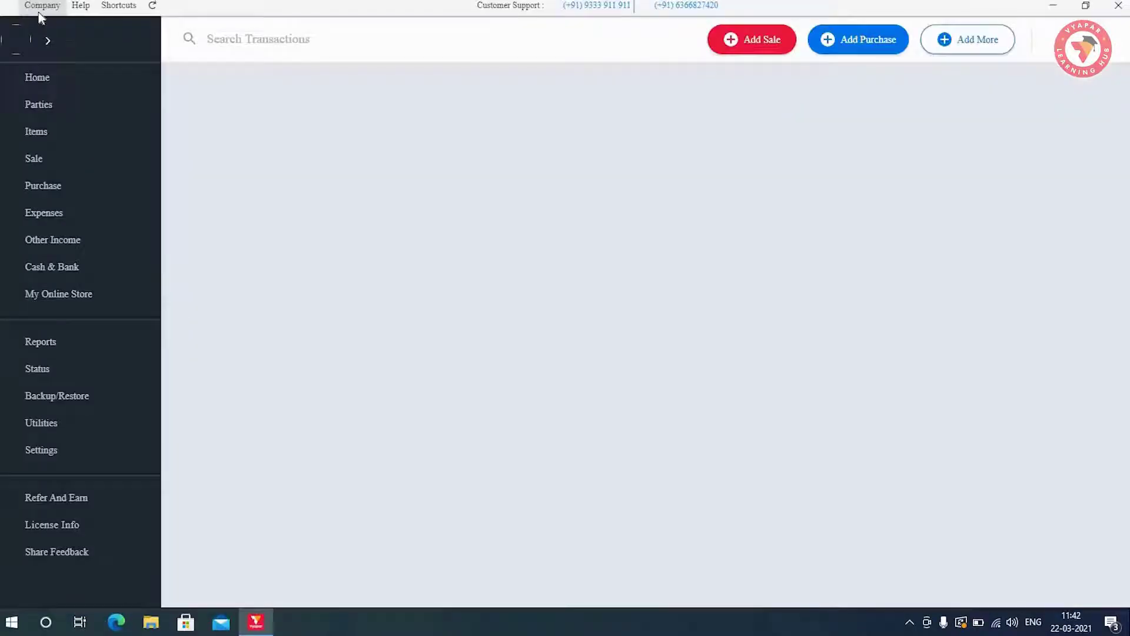
Rename the restored company's display name to "Vyapar tech (Year 20202-2021)" and save it.
click(37, 12)
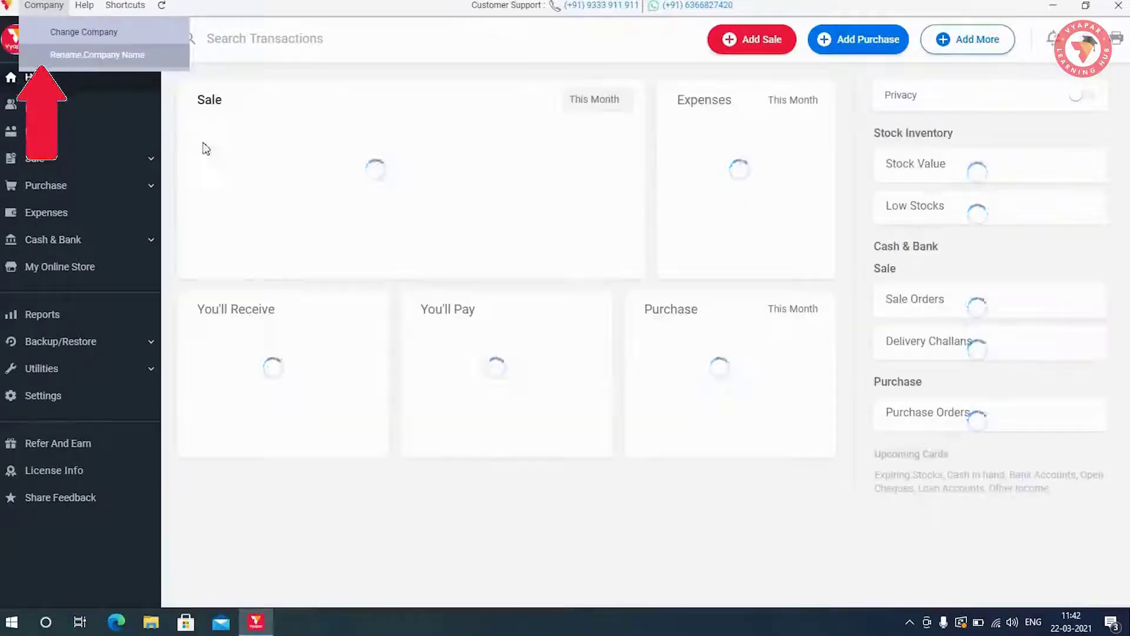
click(83, 59)
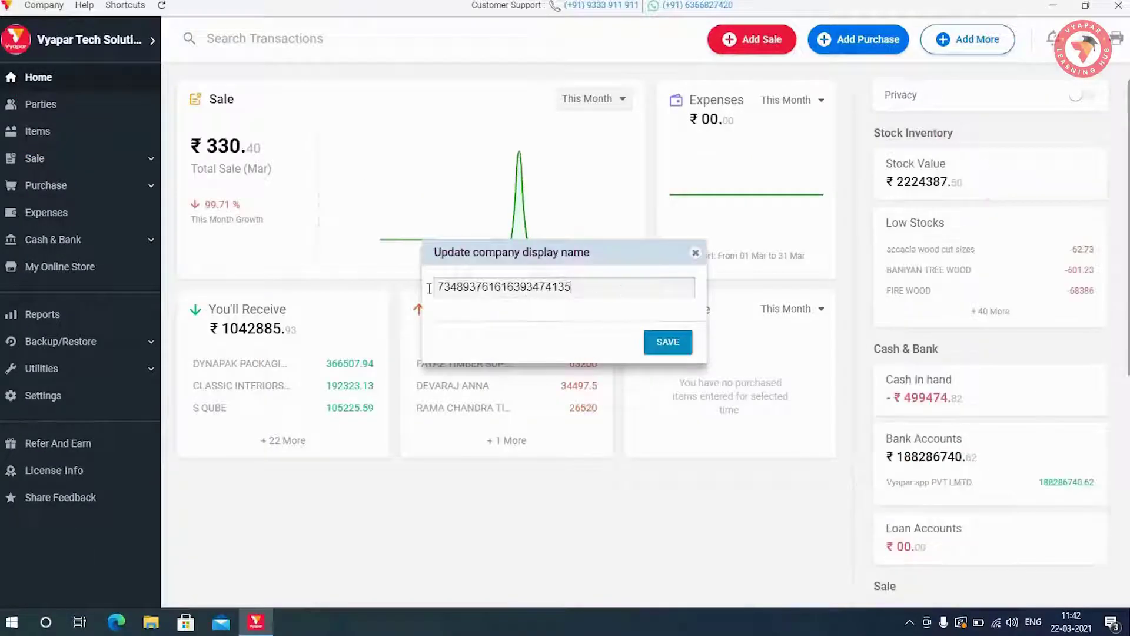
key(ctrl+a)
text(Vyapar tech (Y)
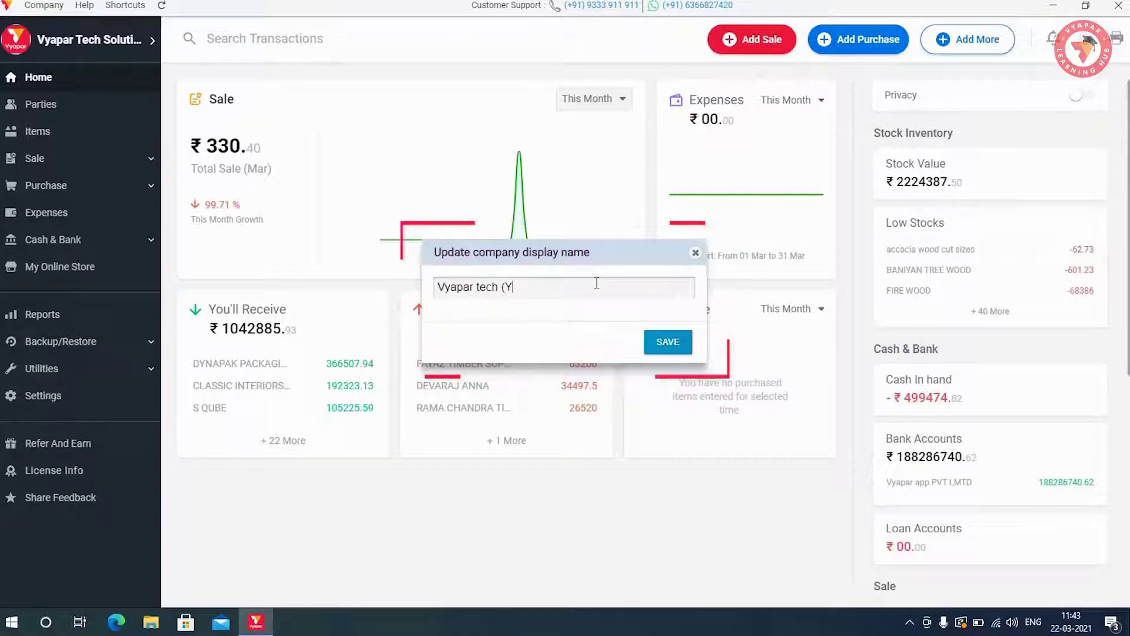
text(ear 20202-)
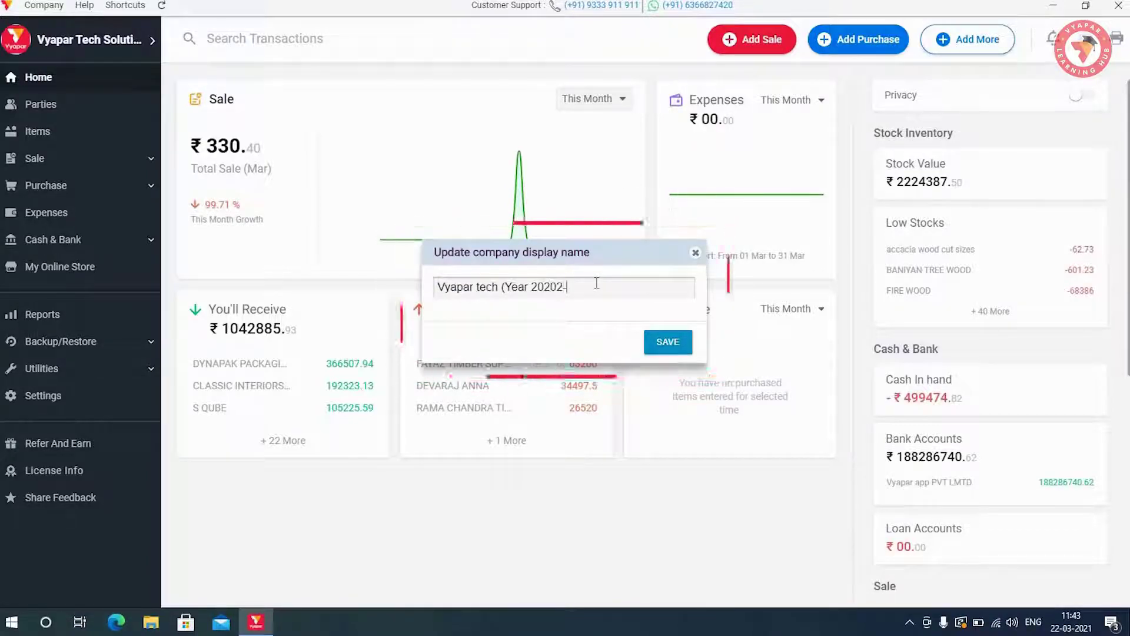
text(20210)
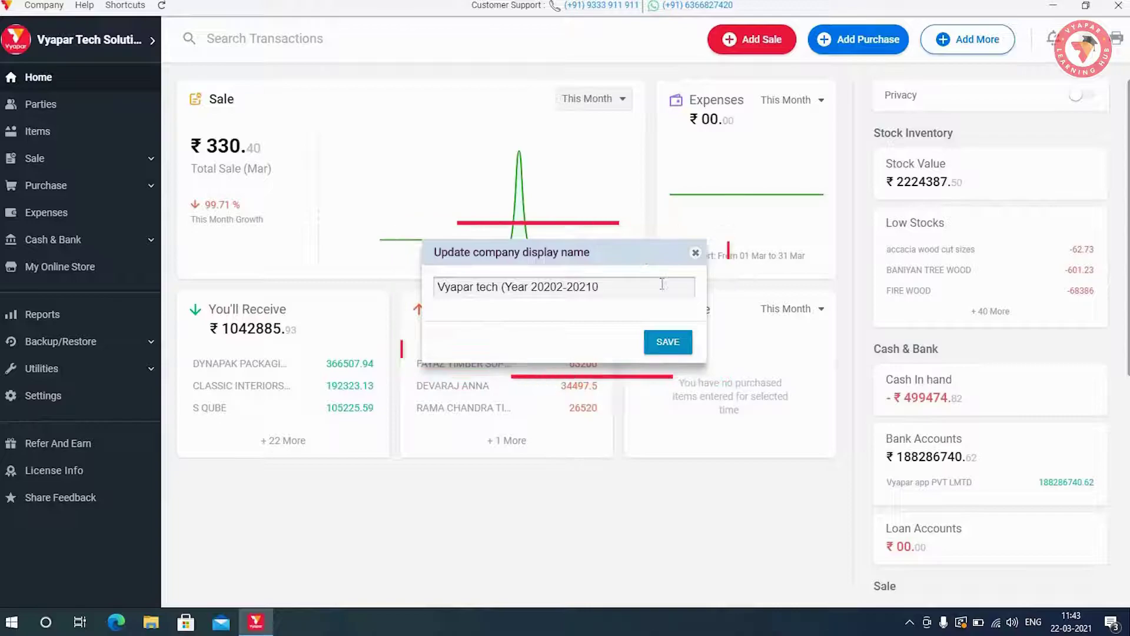
key(BackSpace)
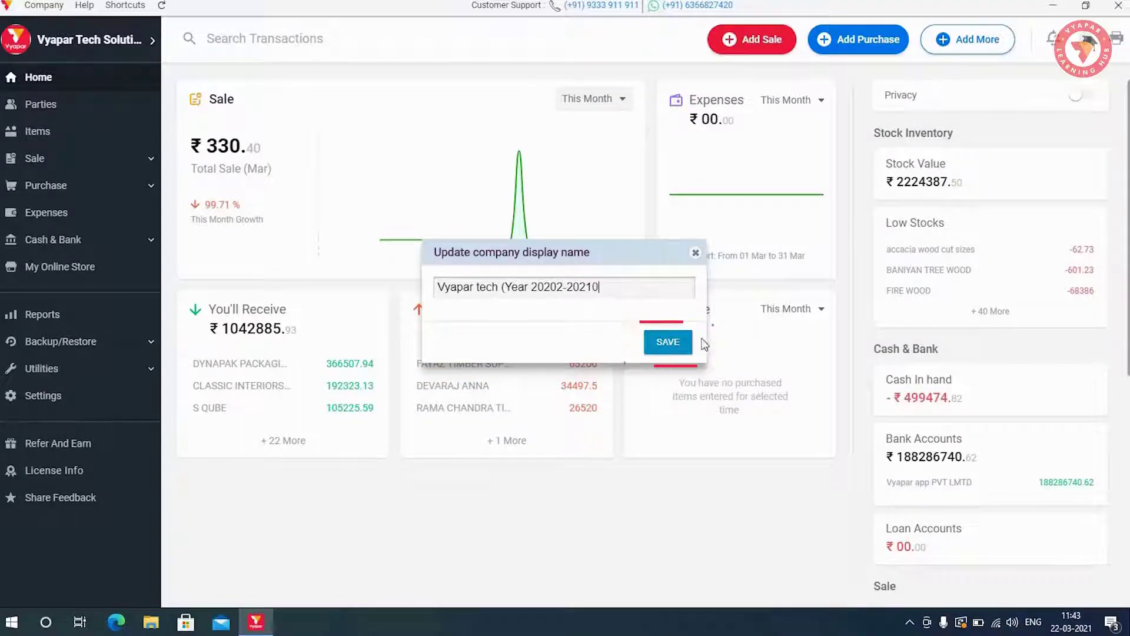
key(BackSpace)
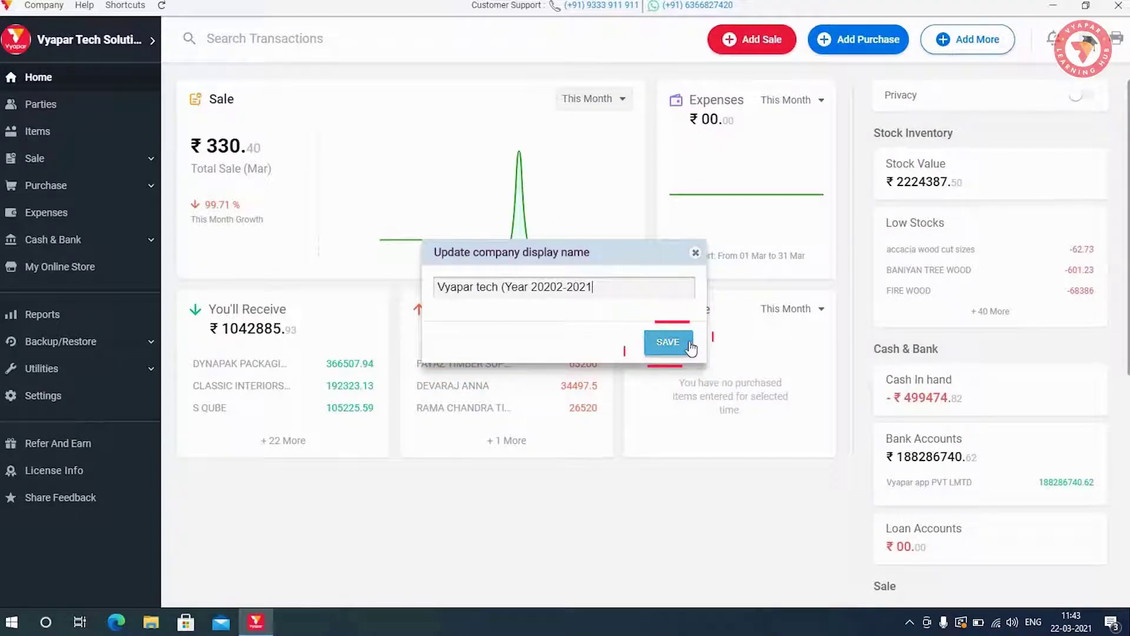
text())
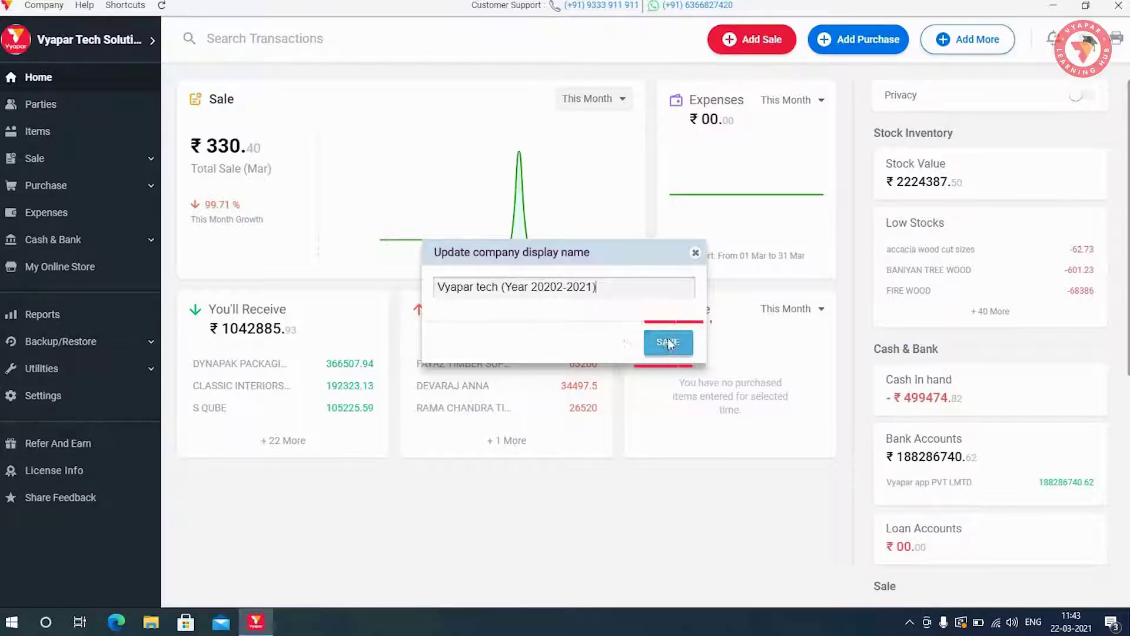
click(668, 342)
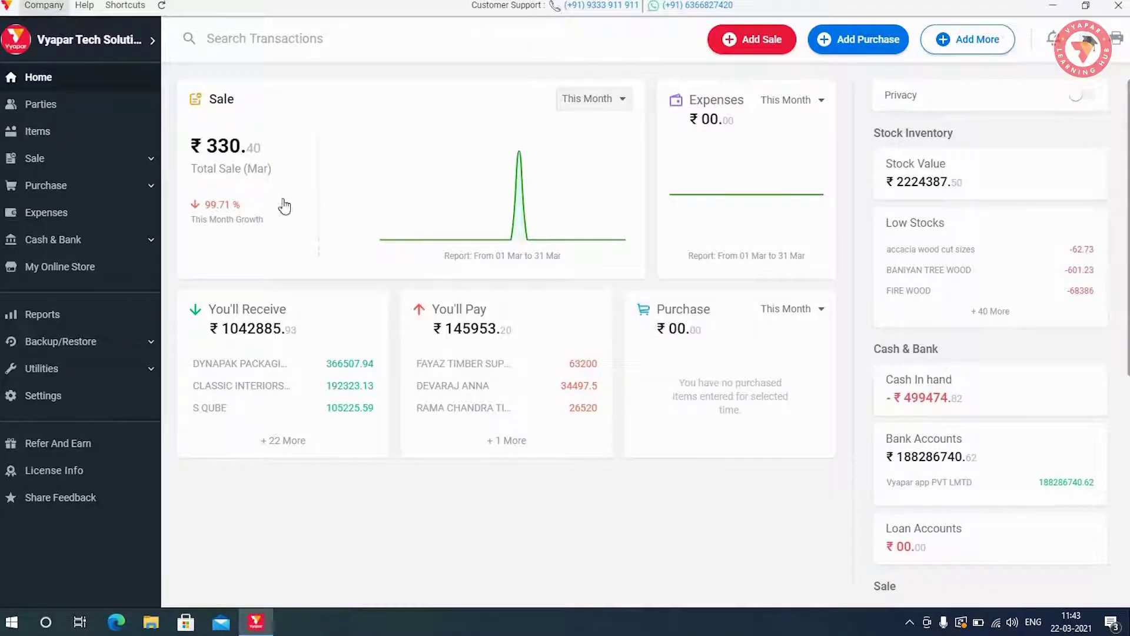
Switch to the company "Vyapar tech (Year 2021-2022)" in the company list.
click(43, 6)
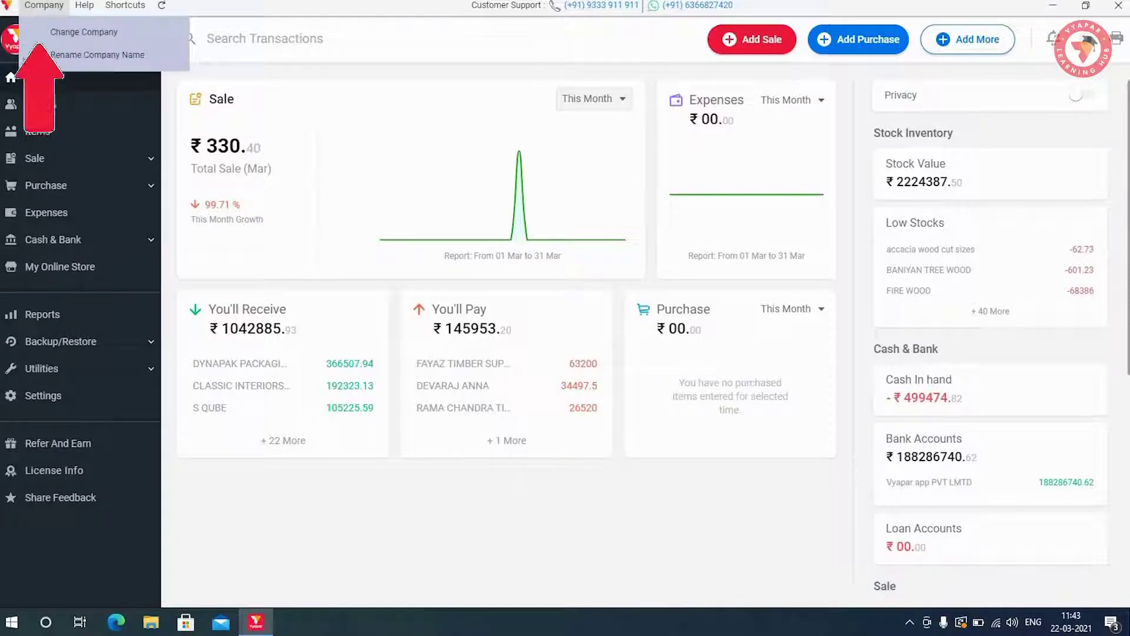
click(52, 35)
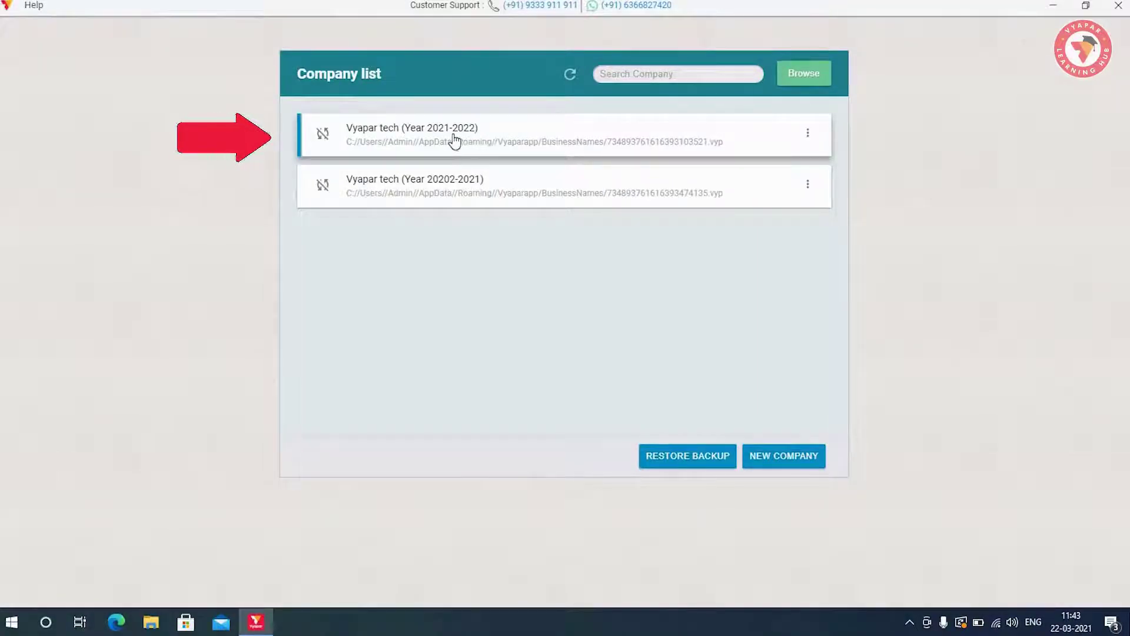
click(454, 140)
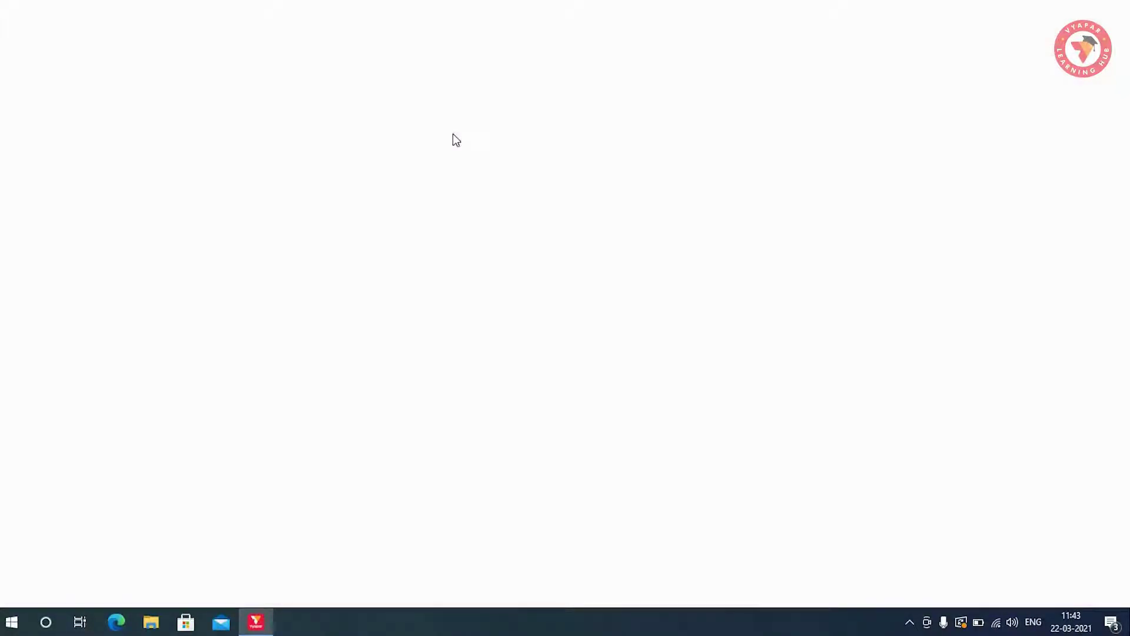